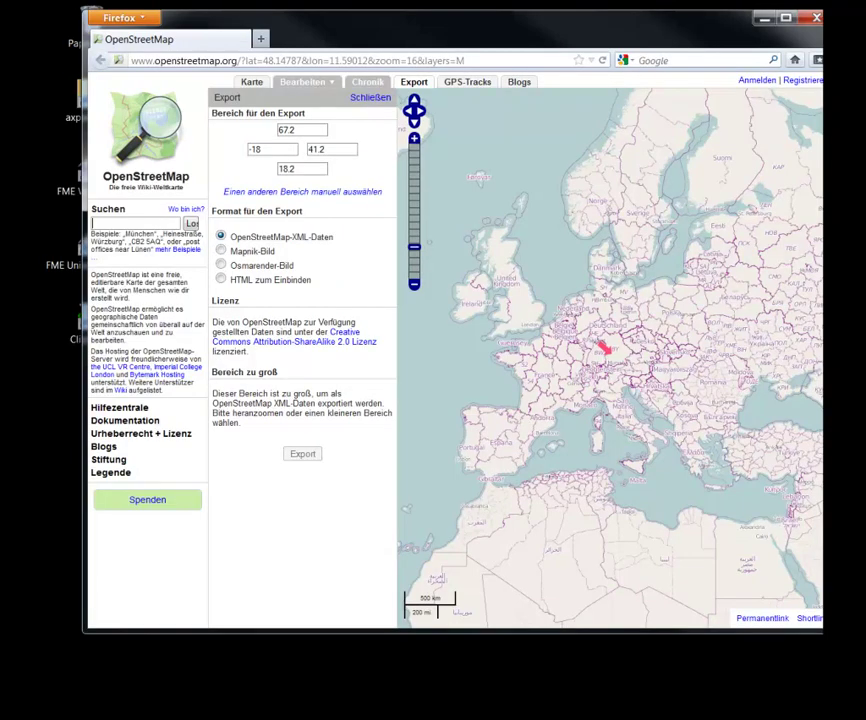
Search OpenStreetMap for Munich and jump to the Munich, Germany result
{"action": "type", "text": "Munich"}
{"action": "key", "text": "Return"}
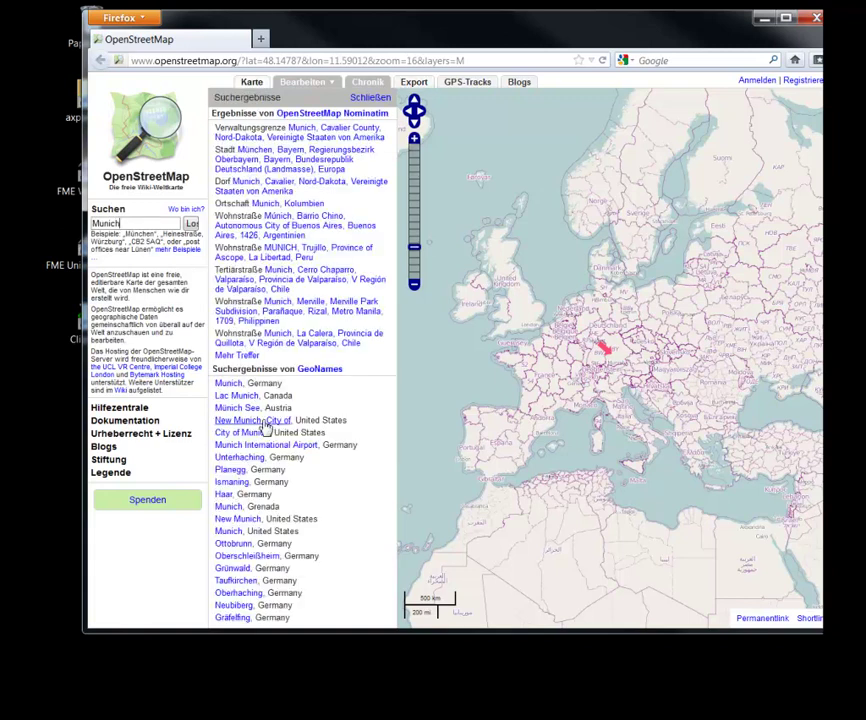
{"action": "left_click", "coordinate": [232, 385]}
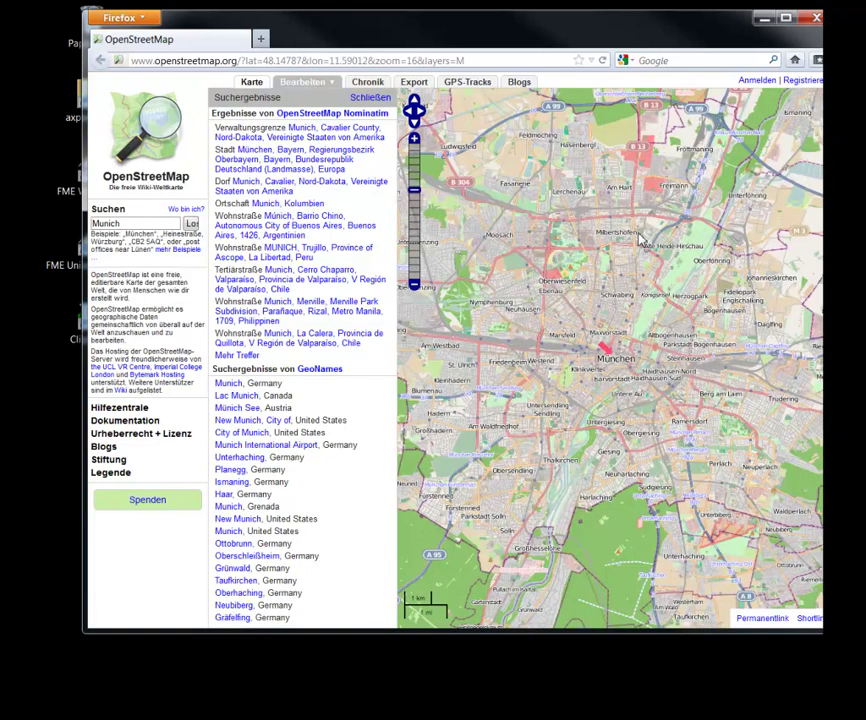
Pan and zoom the map to frame the Englischer Garten at street level
{"action": "left_click_drag", "start_coordinate": [641, 240], "coordinate": [619, 318]}
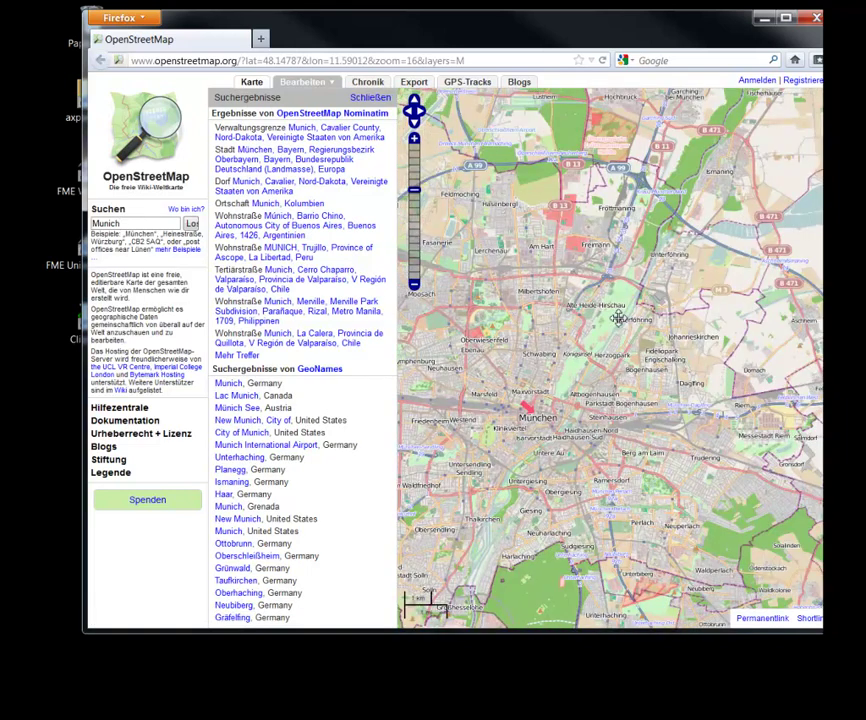
{"action": "left_click", "coordinate": [414, 138]}
{"action": "scroll", "coordinate": [690, 210], "scroll_direction": "down", "scroll_amount": 1}
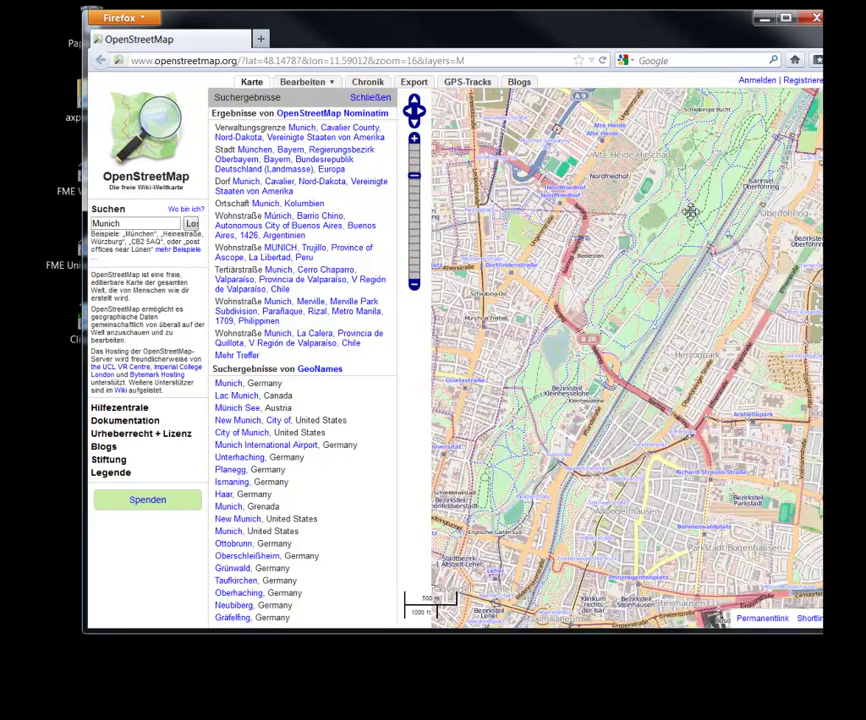
{"action": "scroll", "coordinate": [578, 378], "scroll_direction": "up", "scroll_amount": 1}
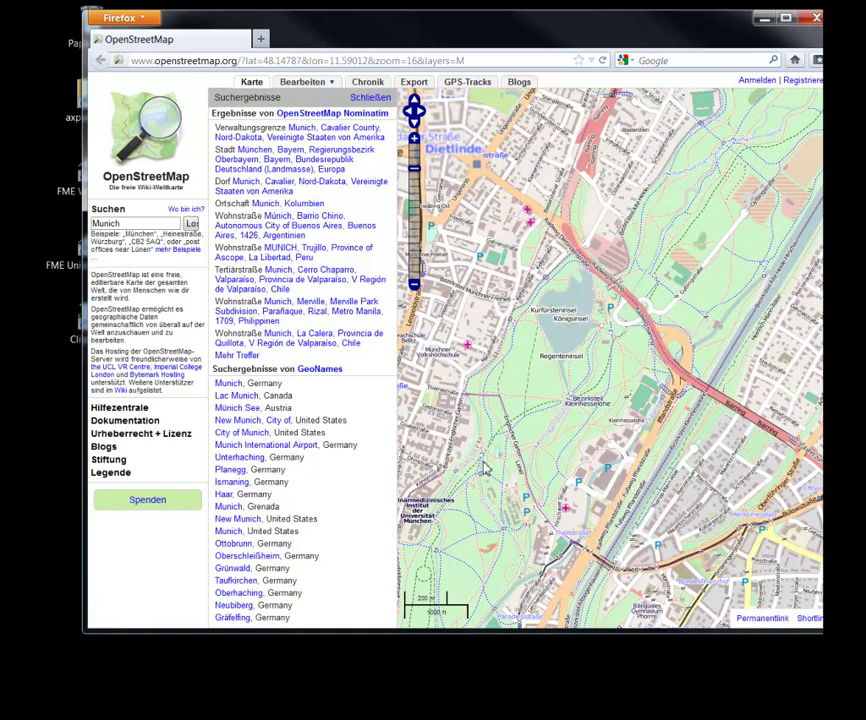
{"action": "left_click_drag", "start_coordinate": [484, 468], "coordinate": [452, 166]}
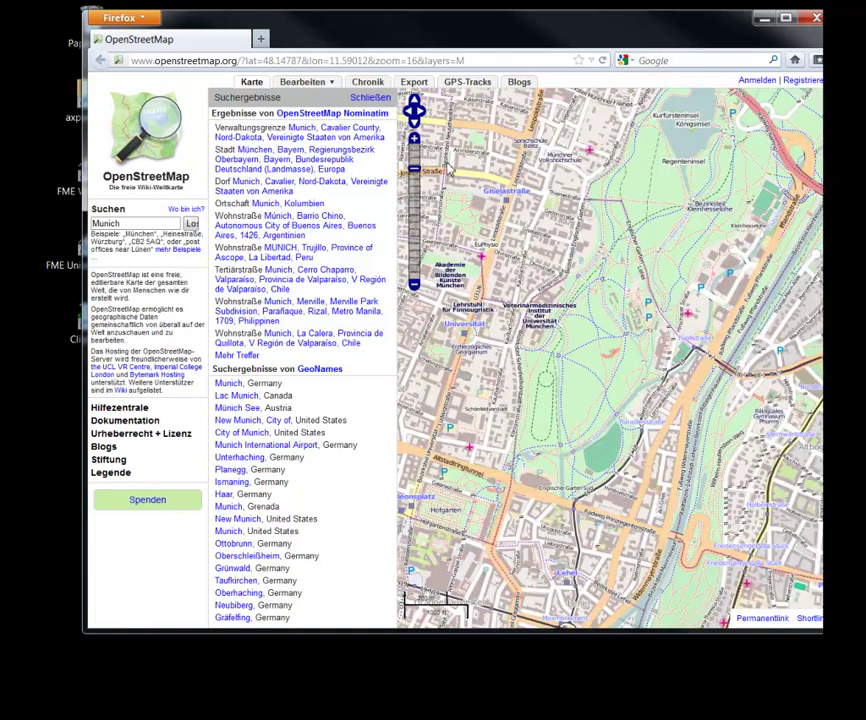
{"action": "scroll", "coordinate": [548, 433], "scroll_direction": "up", "scroll_amount": 1}
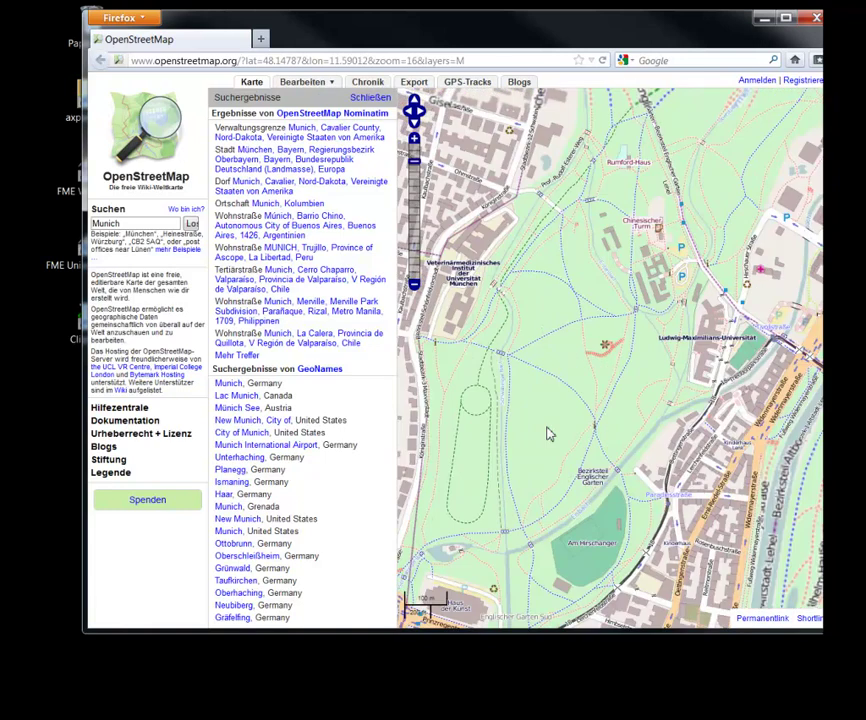
{"action": "left_click_drag", "start_coordinate": [548, 433], "coordinate": [590, 275]}
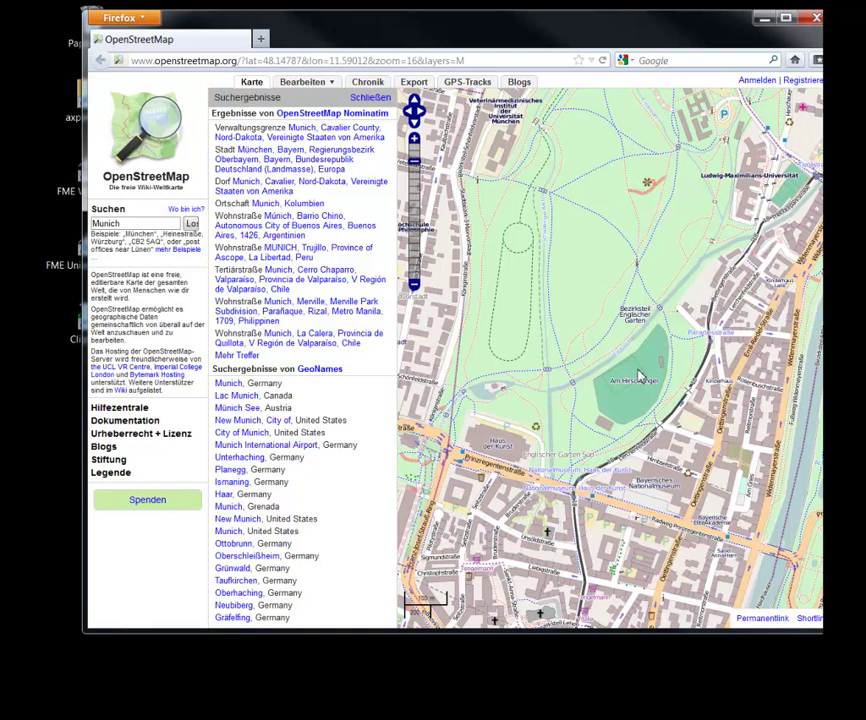
{"action": "scroll", "coordinate": [640, 378], "scroll_direction": "up", "scroll_amount": 1}
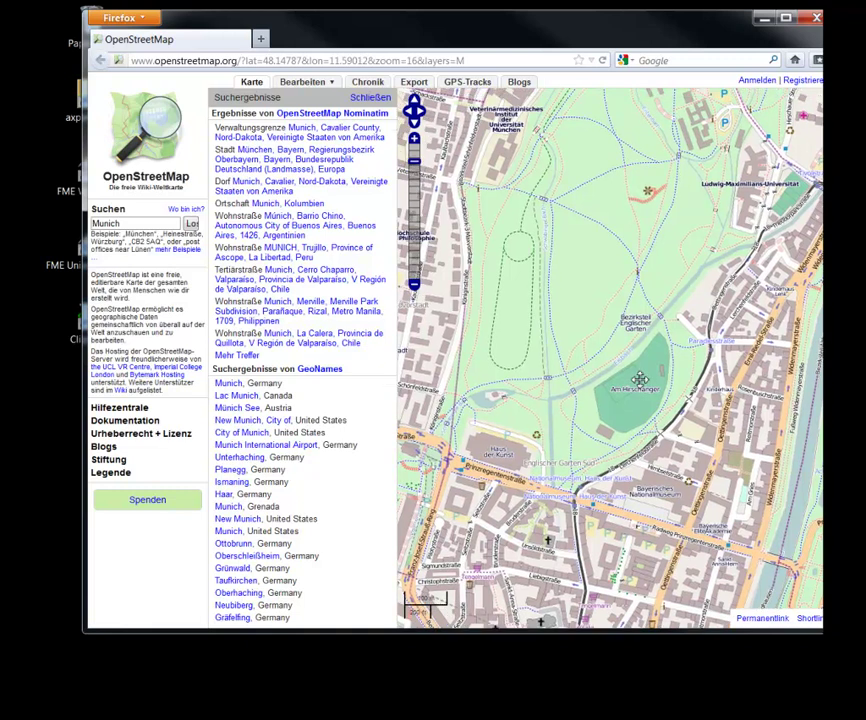
{"action": "left_click_drag", "start_coordinate": [640, 378], "coordinate": [641, 418]}
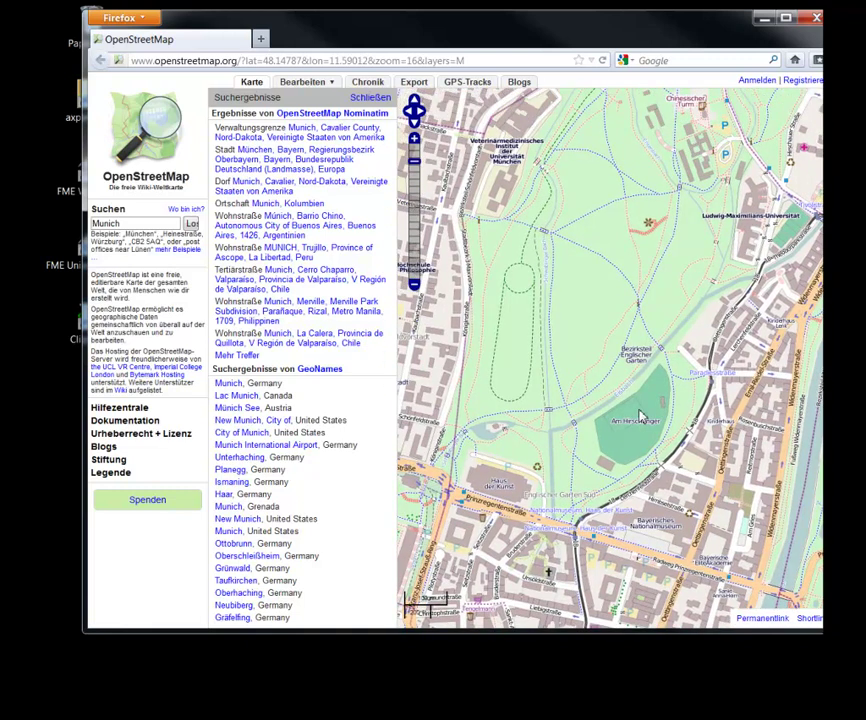
Export the displayed map area in OpenStreetMap-XML-Daten format
{"action": "left_click", "coordinate": [415, 82]}
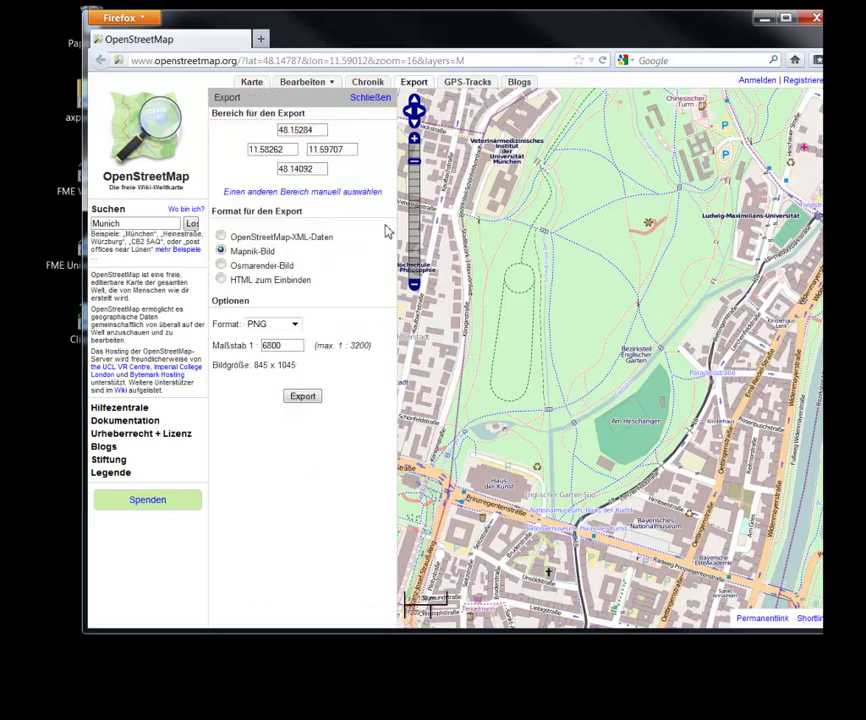
{"action": "left_click", "coordinate": [222, 239]}
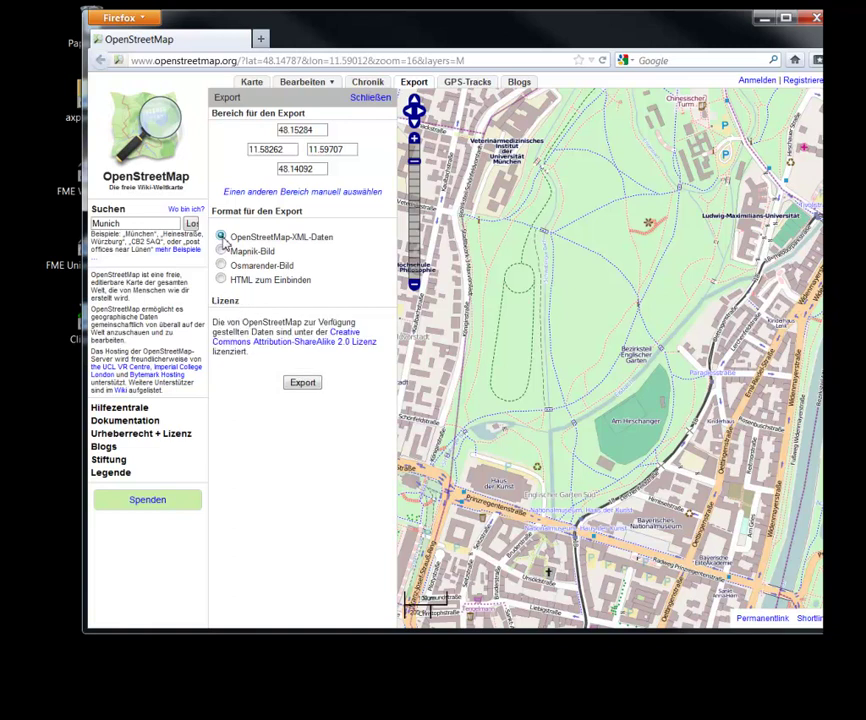
{"action": "left_click", "coordinate": [307, 388]}
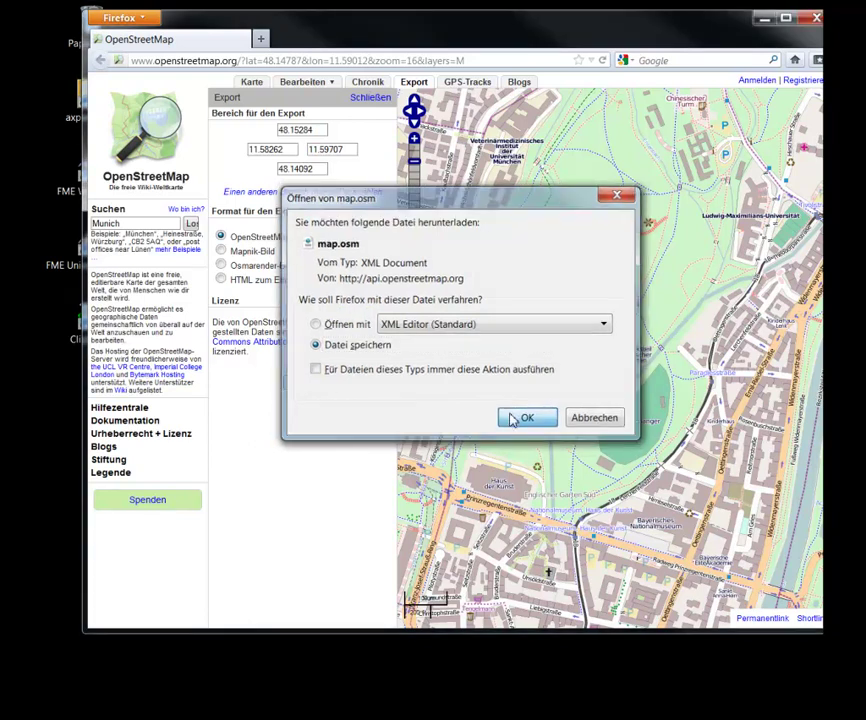
Save the exported file as Munich in C:\temp and launch FME Workbench
{"action": "left_click", "coordinate": [520, 418]}
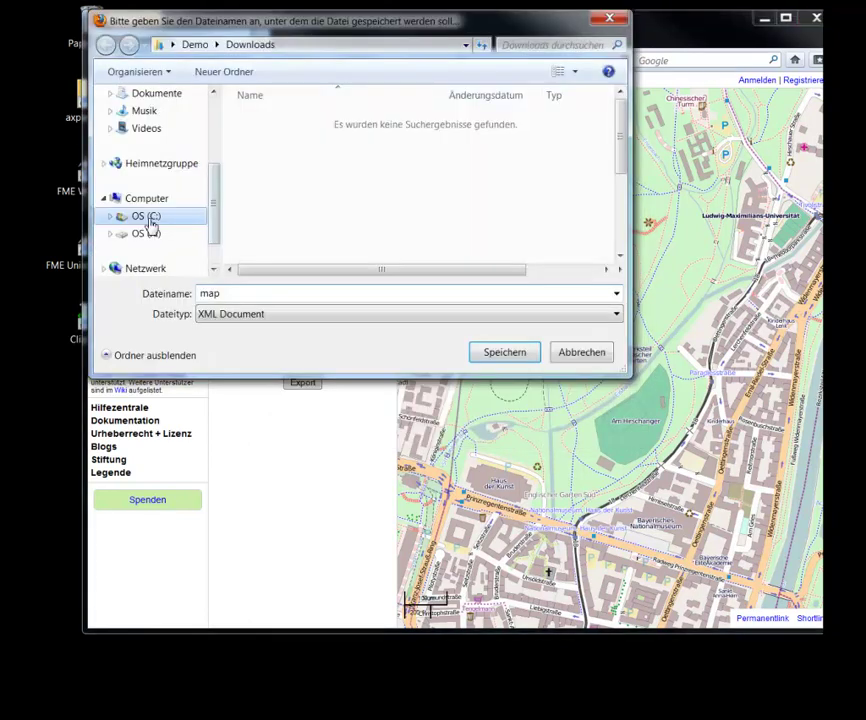
{"action": "left_click", "coordinate": [147, 217]}
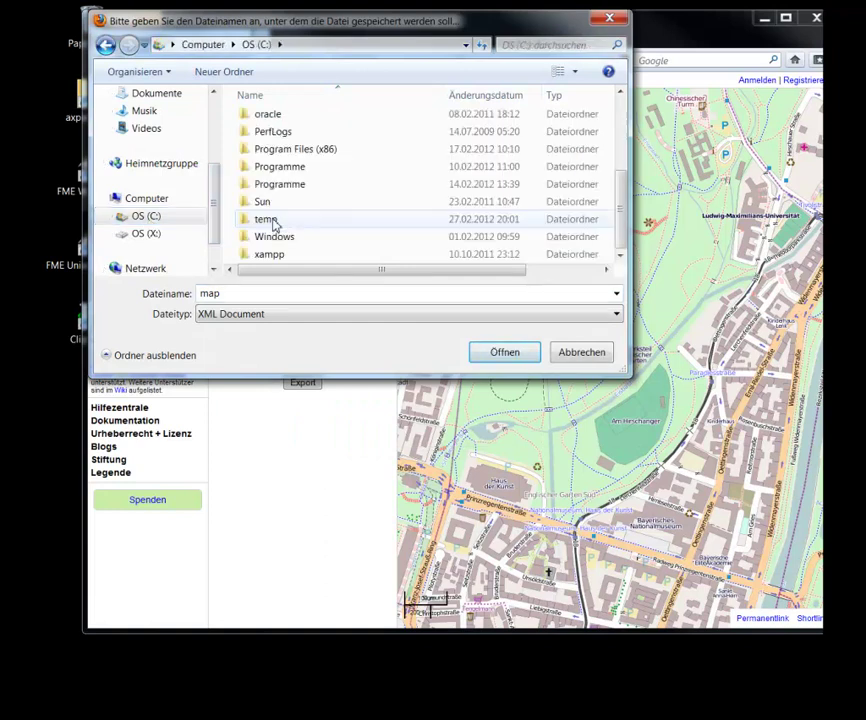
{"action": "double_click", "coordinate": [265, 219]}
{"action": "left_click", "coordinate": [252, 293]}
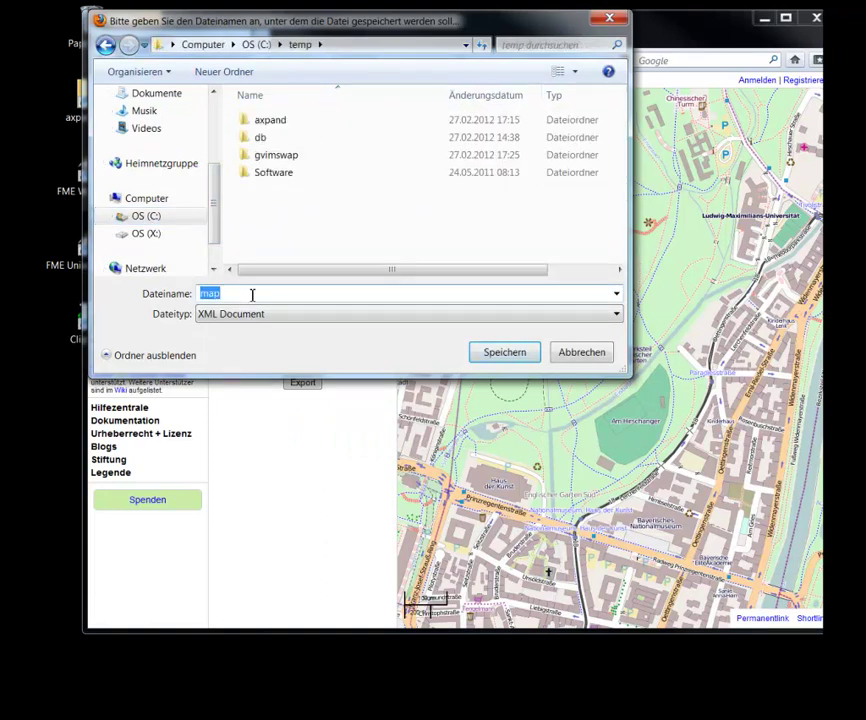
{"action": "type", "text": "Munich"}
{"action": "key", "text": "Return"}
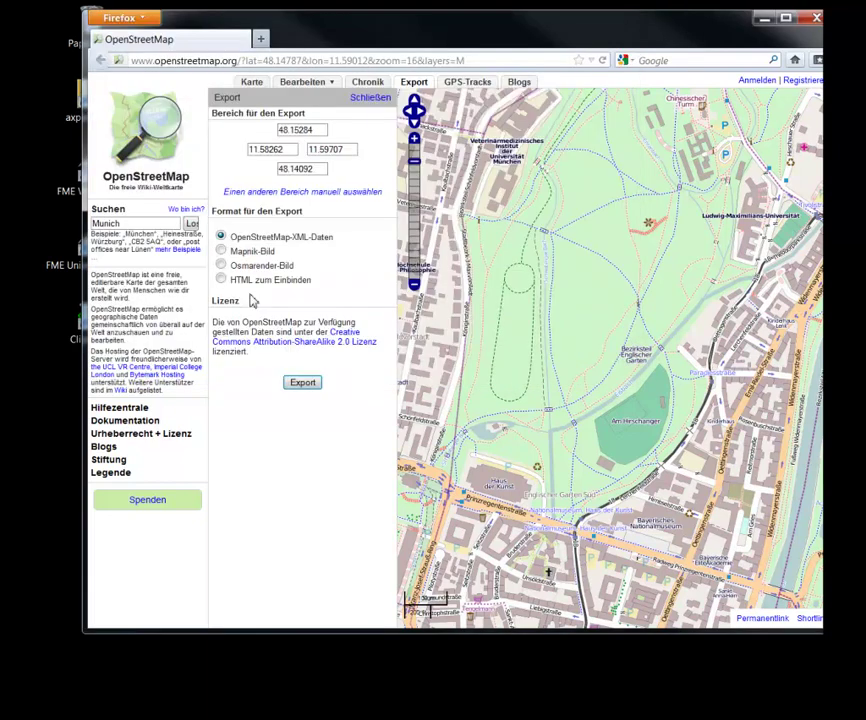
{"action": "left_click", "coordinate": [764, 18]}
{"action": "double_click", "coordinate": [104, 192]}
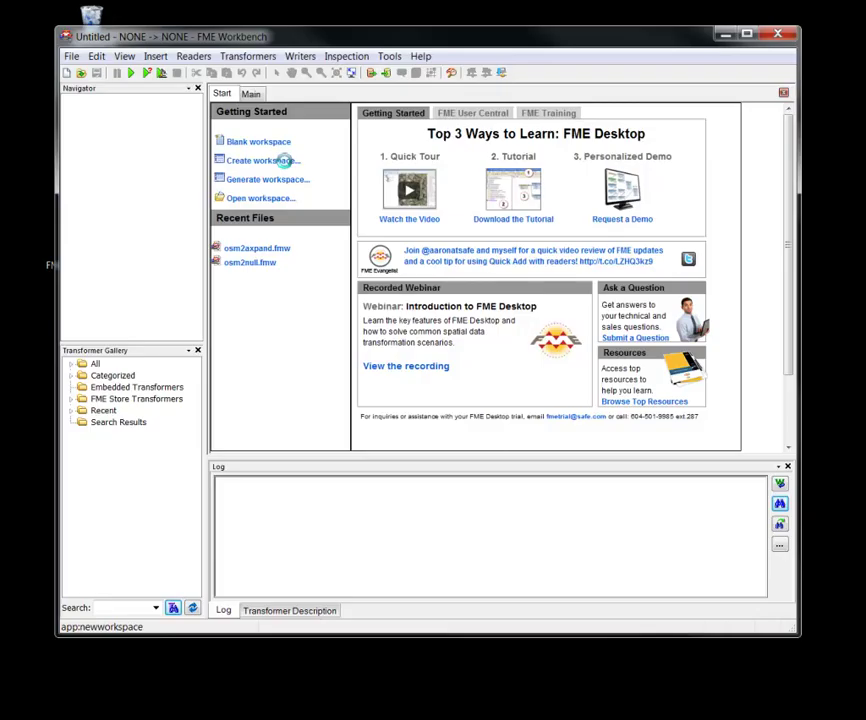
Start Generate Workspace with OpenStreetMap (OSM) XML as the reader format
{"action": "left_click", "coordinate": [285, 161]}
{"action": "left_click", "coordinate": [497, 192]}
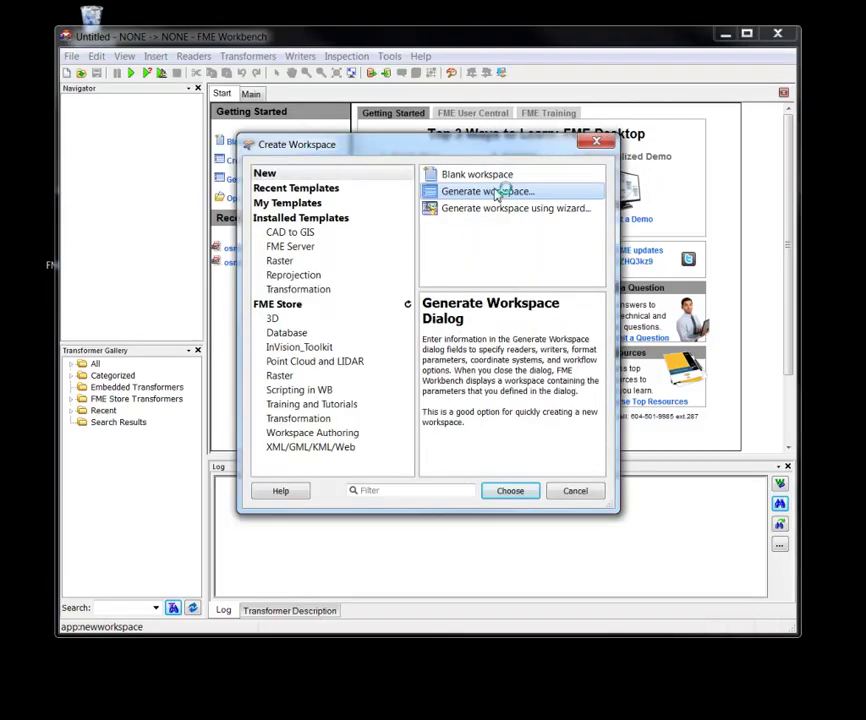
{"action": "double_click", "coordinate": [497, 192]}
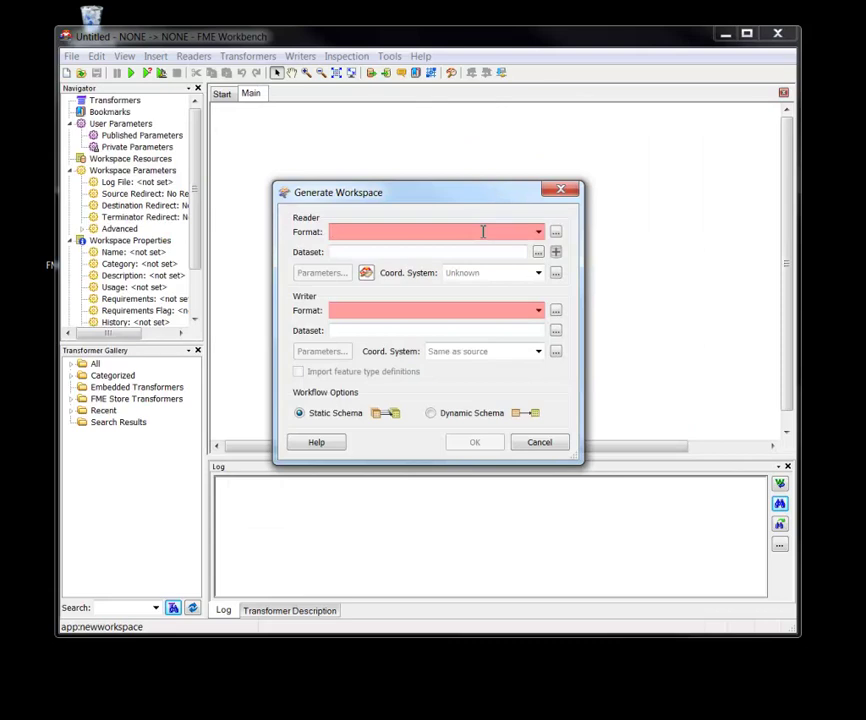
{"action": "type", "text": "goosm"}
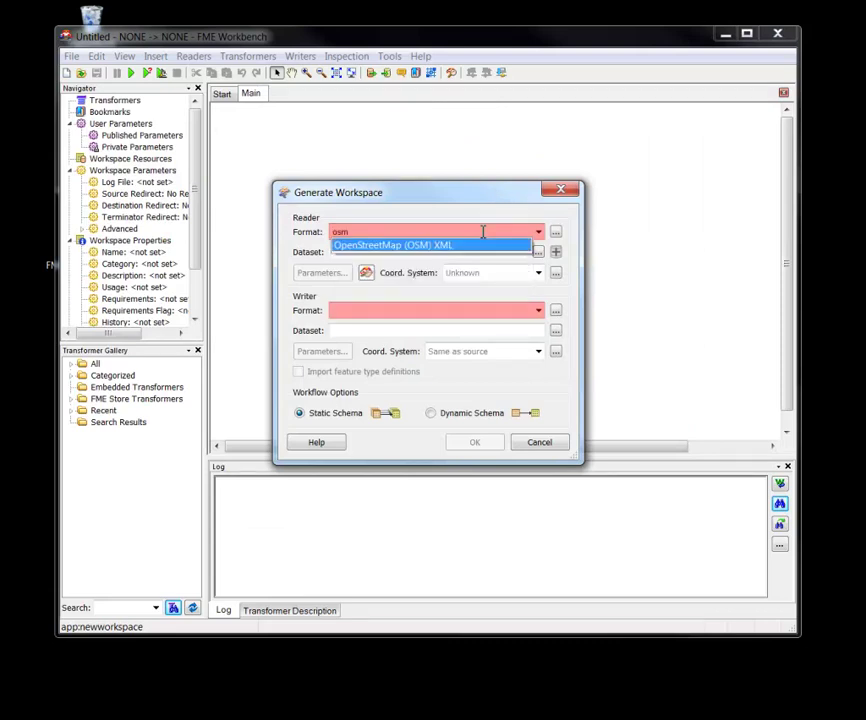
{"action": "key", "text": "Return"}
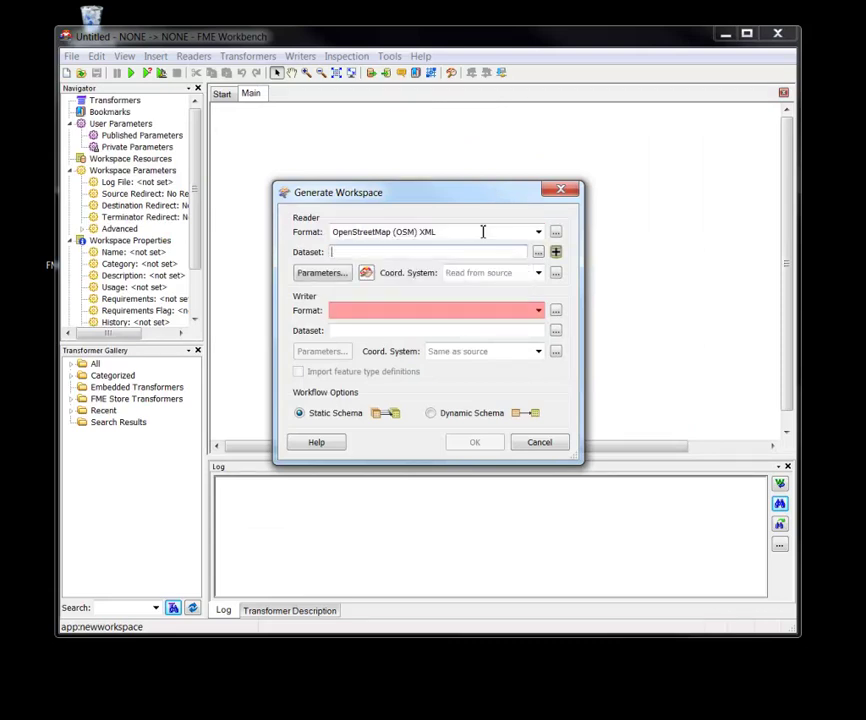
Set the reader dataset to Munich.osm and read Use Specific Feature Types
{"action": "left_click", "coordinate": [541, 254]}
{"action": "left_click", "coordinate": [476, 369]}
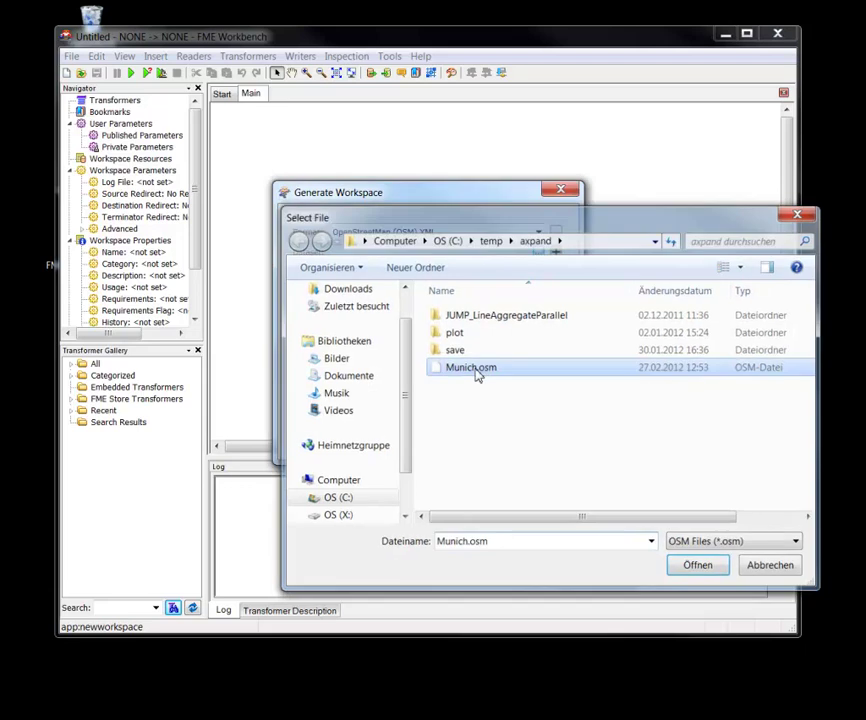
{"action": "double_click", "coordinate": [476, 369]}
{"action": "left_click", "coordinate": [345, 272]}
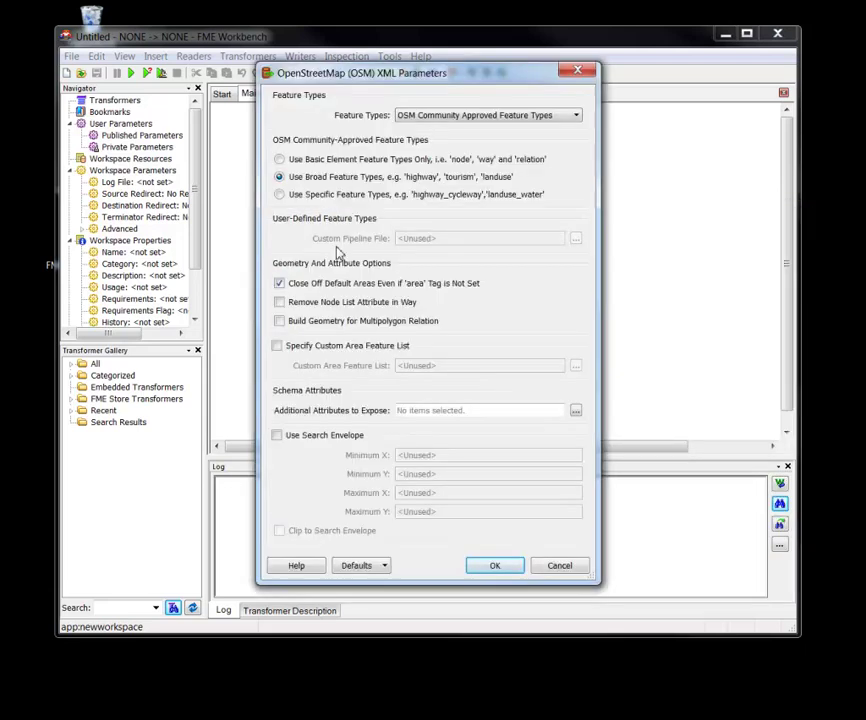
{"action": "left_click", "coordinate": [280, 195]}
{"action": "left_click", "coordinate": [478, 566]}
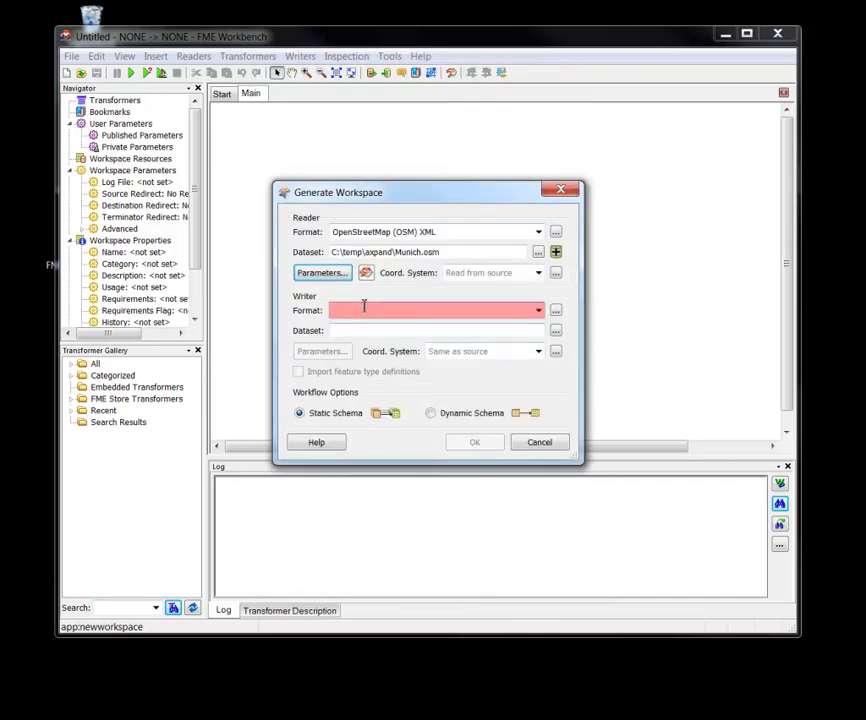
Set the writer to axpand with database type Ingres 2006 and database expand_demo
{"action": "left_click", "coordinate": [364, 306]}
{"action": "type", "text": "expand"}
{"action": "key", "text": "Return"}
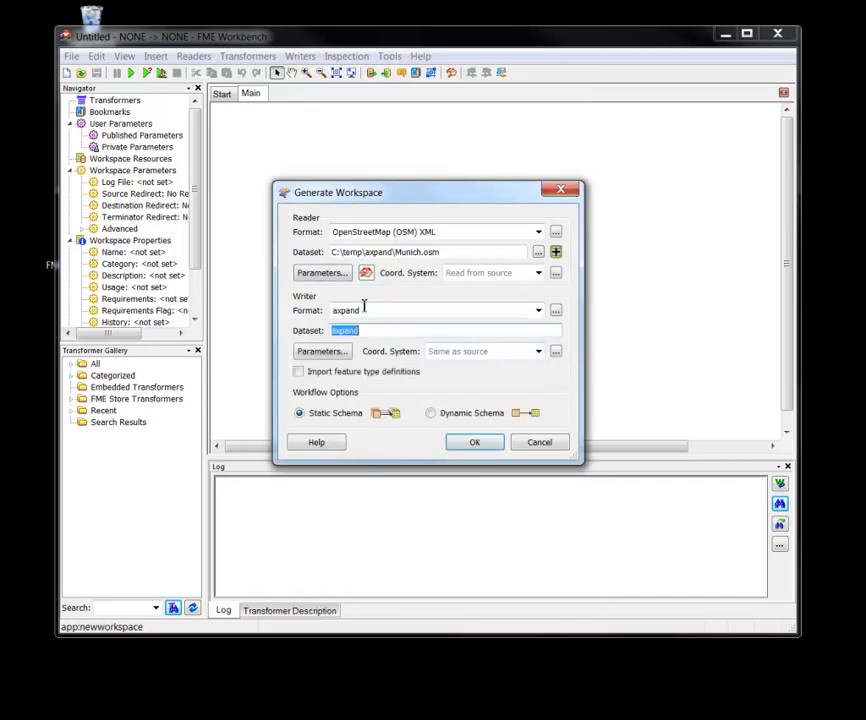
{"action": "left_click", "coordinate": [324, 352]}
{"action": "left_click", "coordinate": [418, 286]}
{"action": "left_click", "coordinate": [422, 295]}
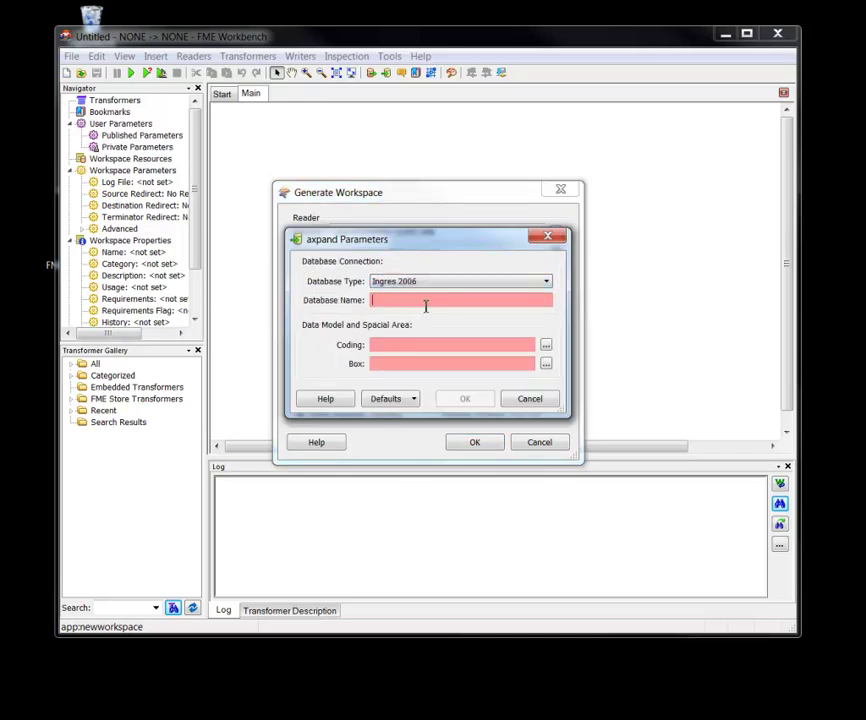
{"action": "left_click", "coordinate": [425, 306]}
{"action": "type", "text": "expand_demo"}
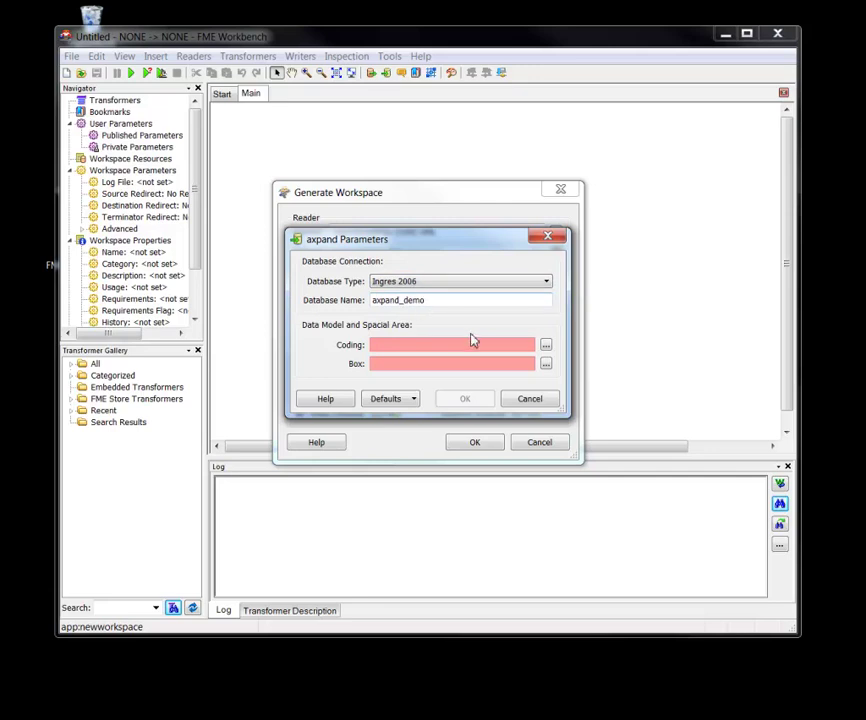
Choose Open Street Maps City coding and the osm Munich box, importing feature type definitions
{"action": "left_click", "coordinate": [545, 346]}
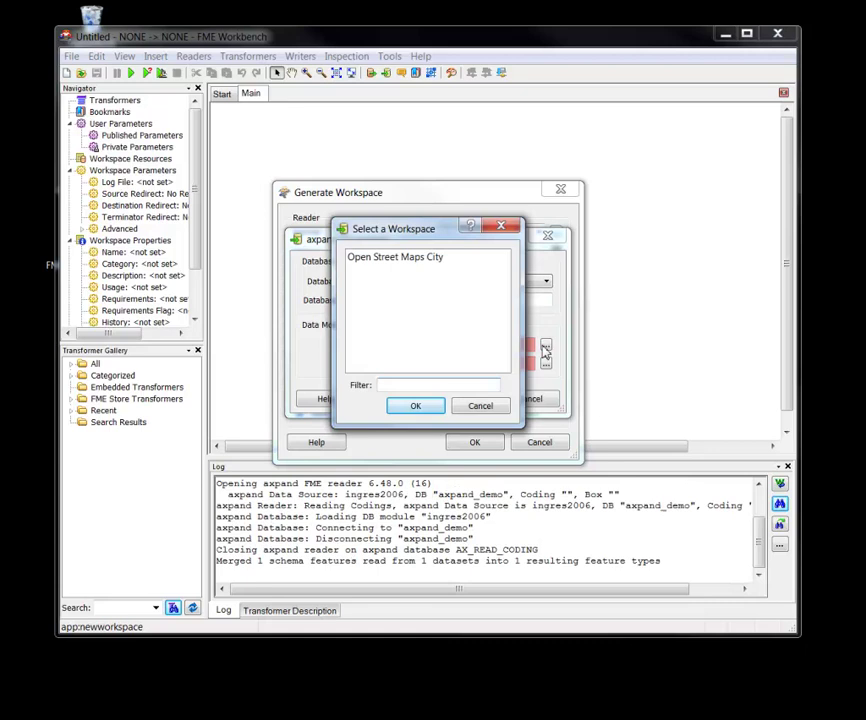
{"action": "double_click", "coordinate": [385, 258]}
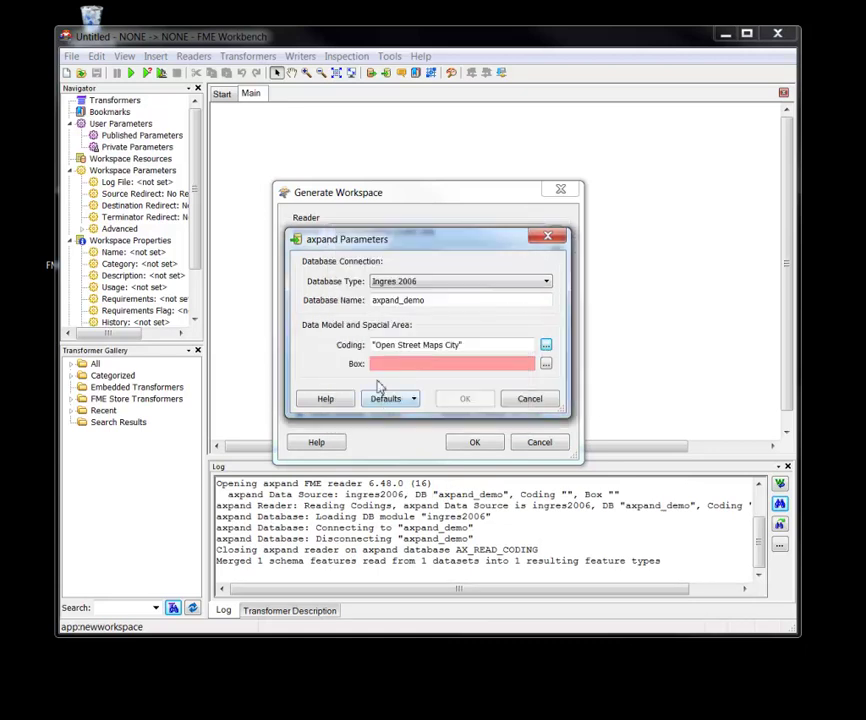
{"action": "left_click", "coordinate": [548, 366]}
{"action": "left_click", "coordinate": [404, 272]}
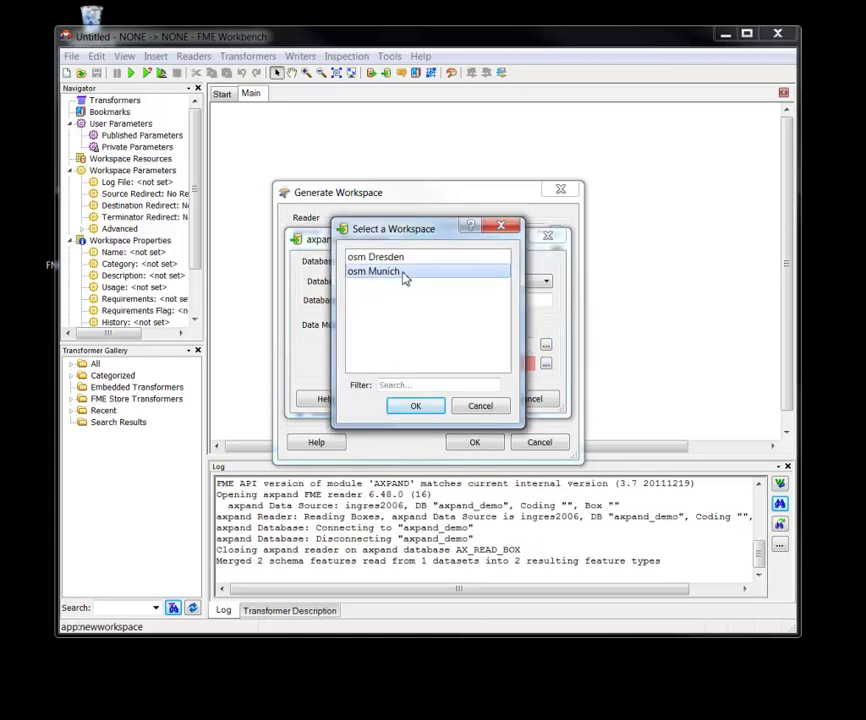
{"action": "left_click", "coordinate": [437, 407]}
{"action": "left_click", "coordinate": [450, 400]}
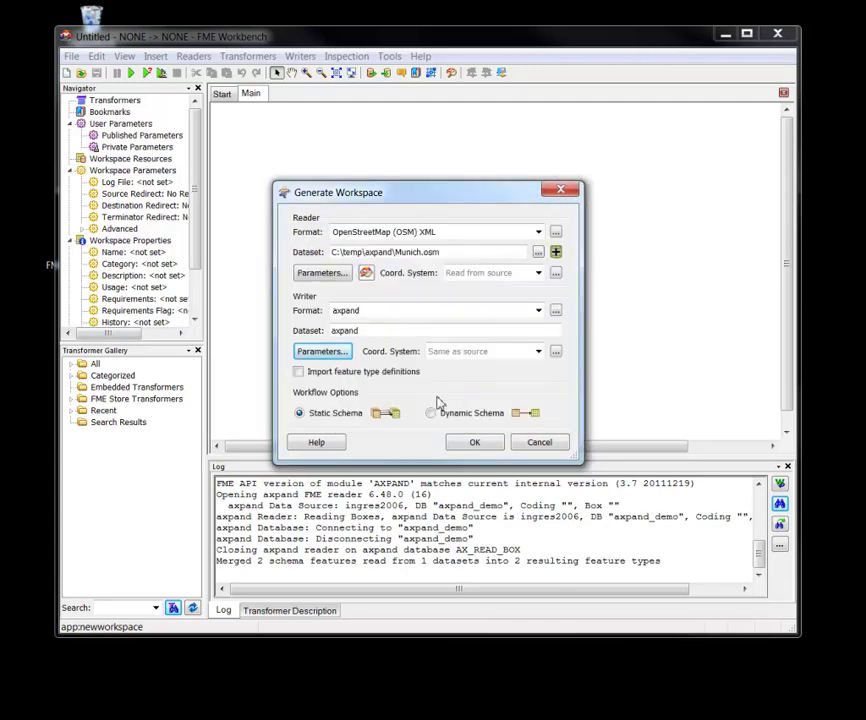
{"action": "left_click", "coordinate": [394, 373]}
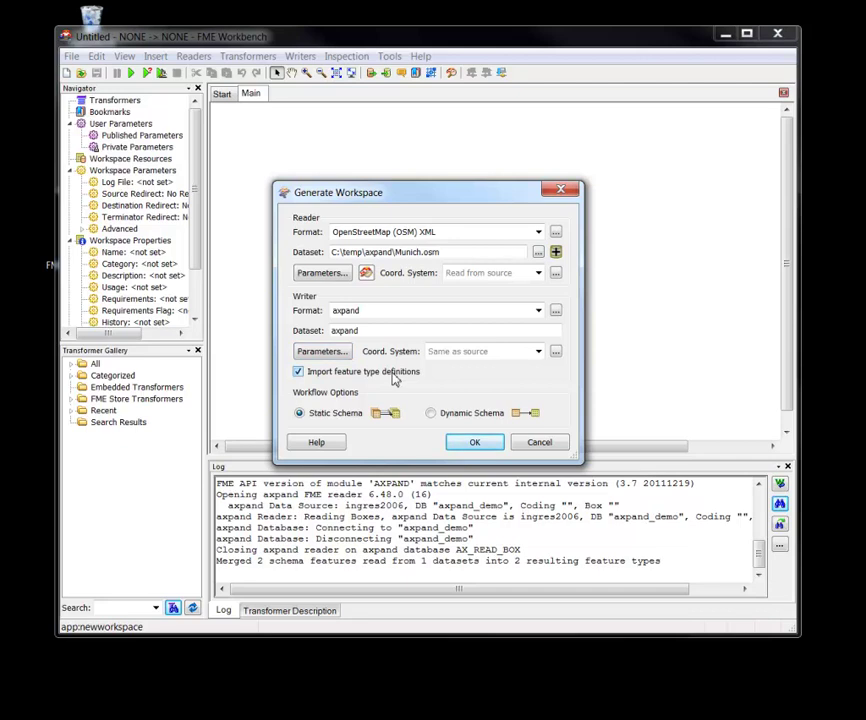
{"action": "left_click", "coordinate": [462, 448]}
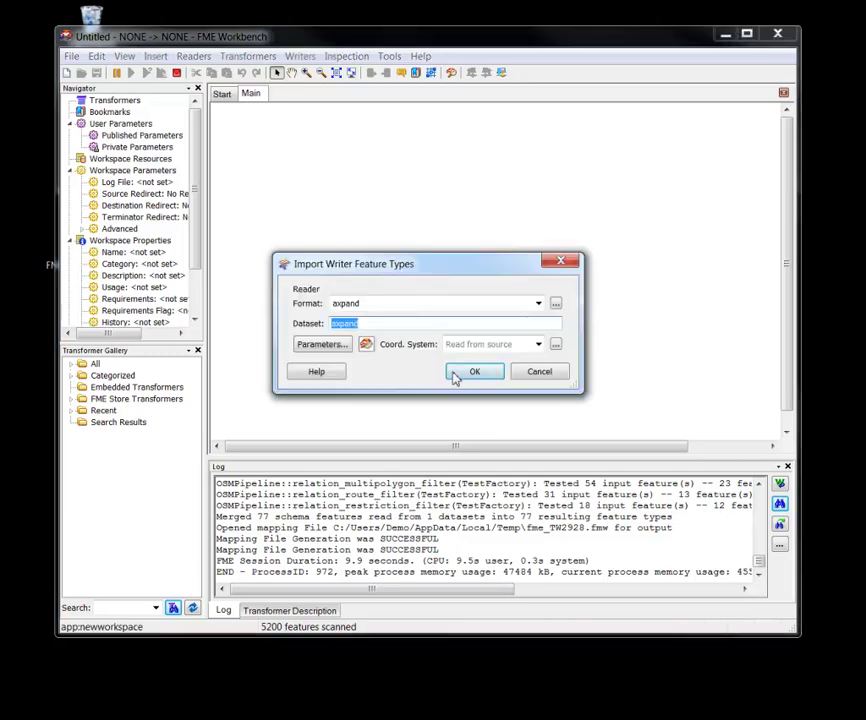
Clear all writer feature types and keep only park area, cycleway and bicycle parking
{"action": "left_click", "coordinate": [457, 374]}
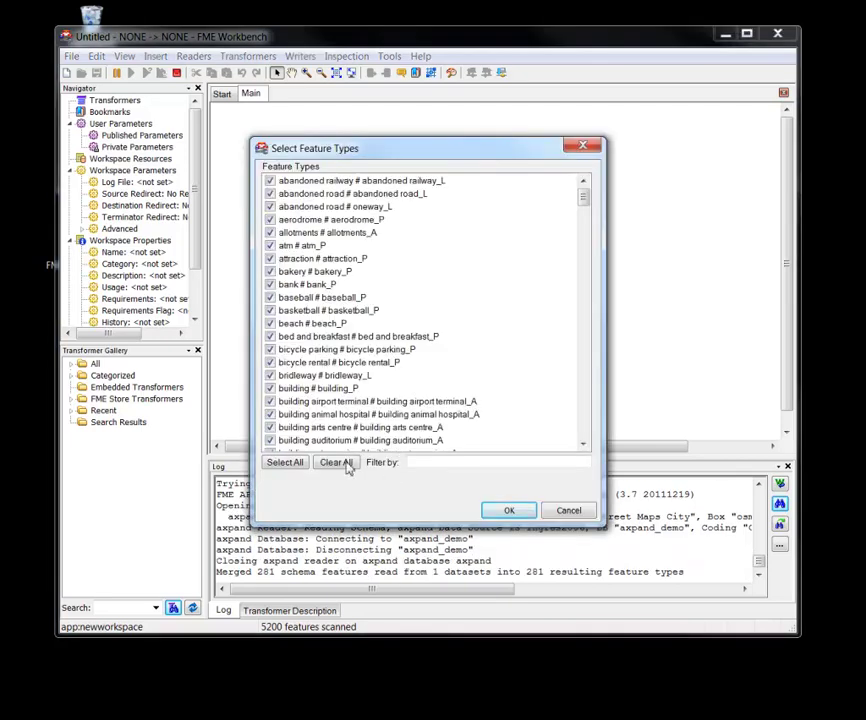
{"action": "left_click", "coordinate": [340, 463]}
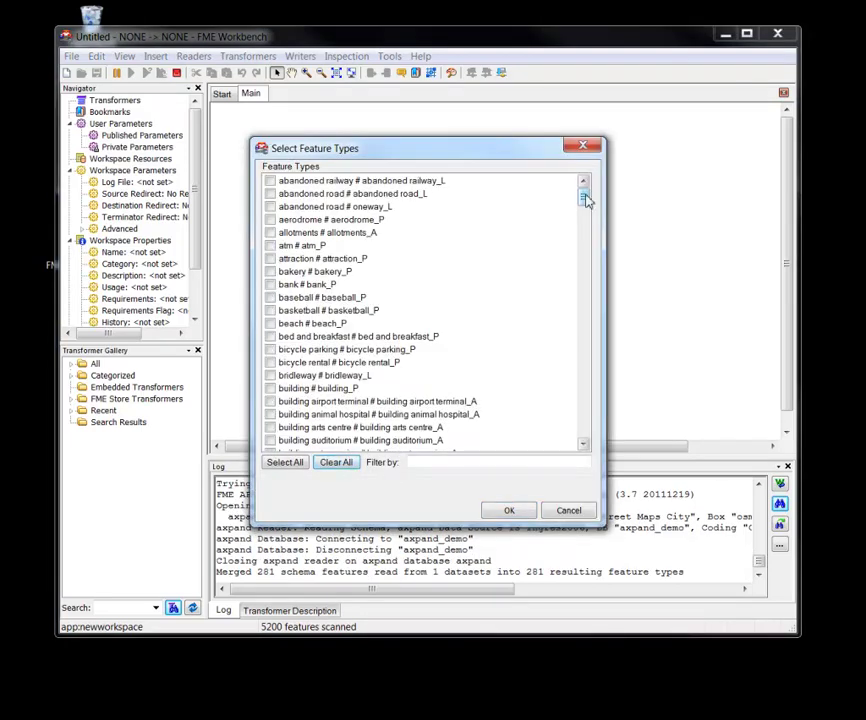
{"action": "left_click_drag", "start_coordinate": [585, 200], "coordinate": [584, 345]}
{"action": "left_click", "coordinate": [270, 350]}
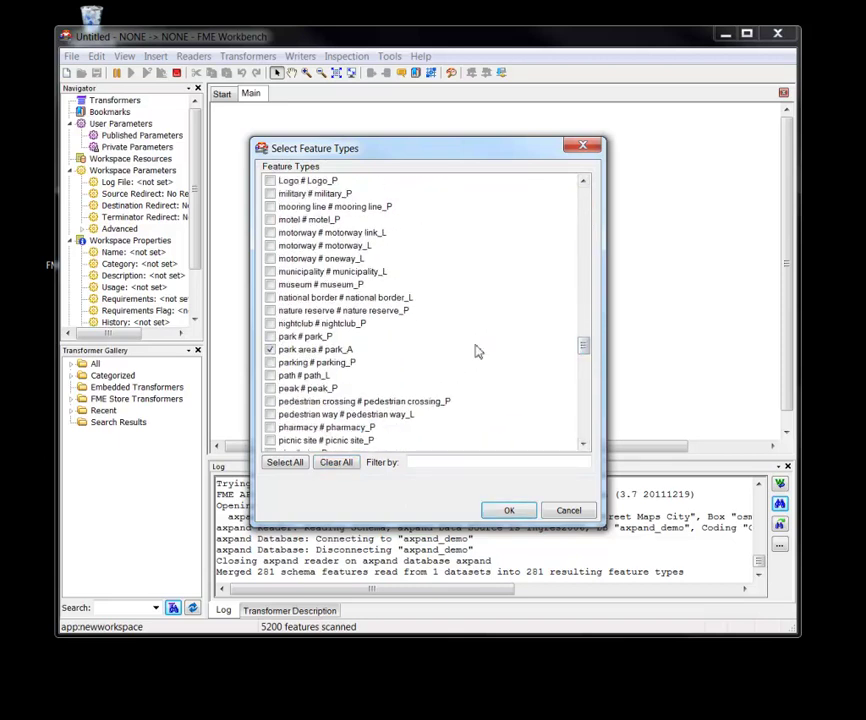
{"action": "left_click_drag", "start_coordinate": [586, 348], "coordinate": [587, 308]}
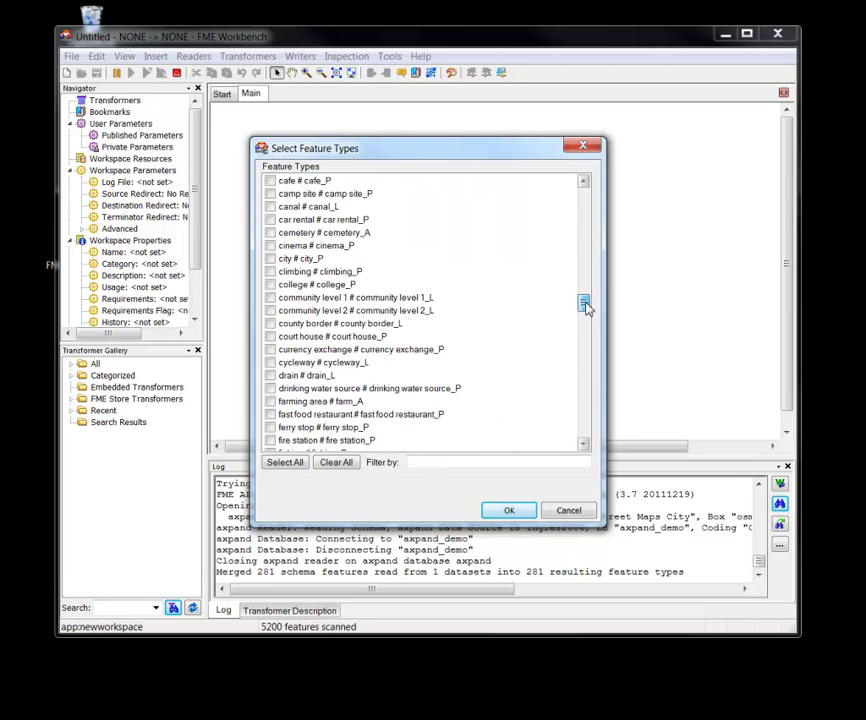
{"action": "left_click", "coordinate": [270, 362]}
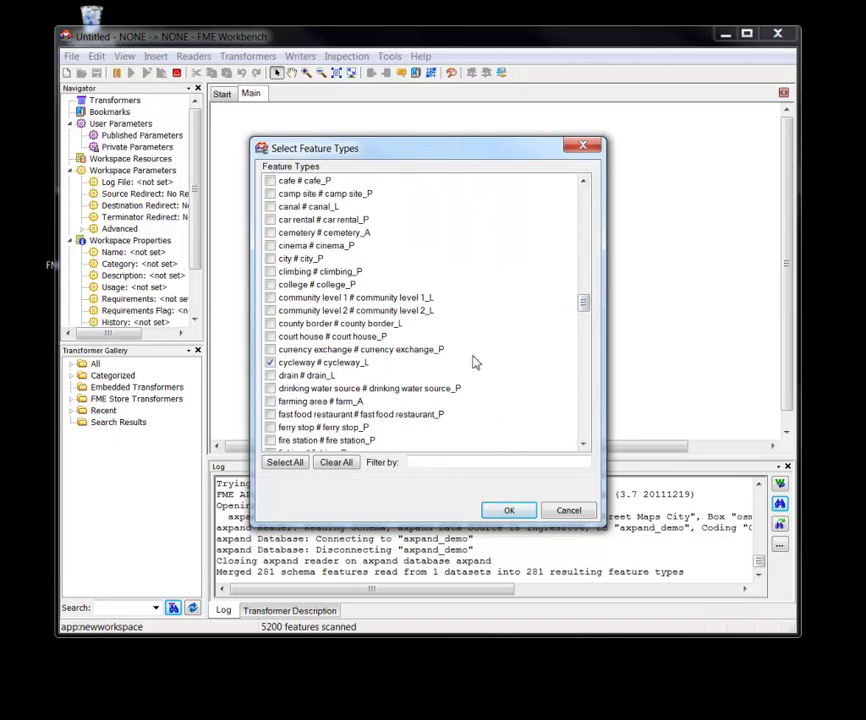
{"action": "left_click_drag", "start_coordinate": [584, 303], "coordinate": [585, 202]}
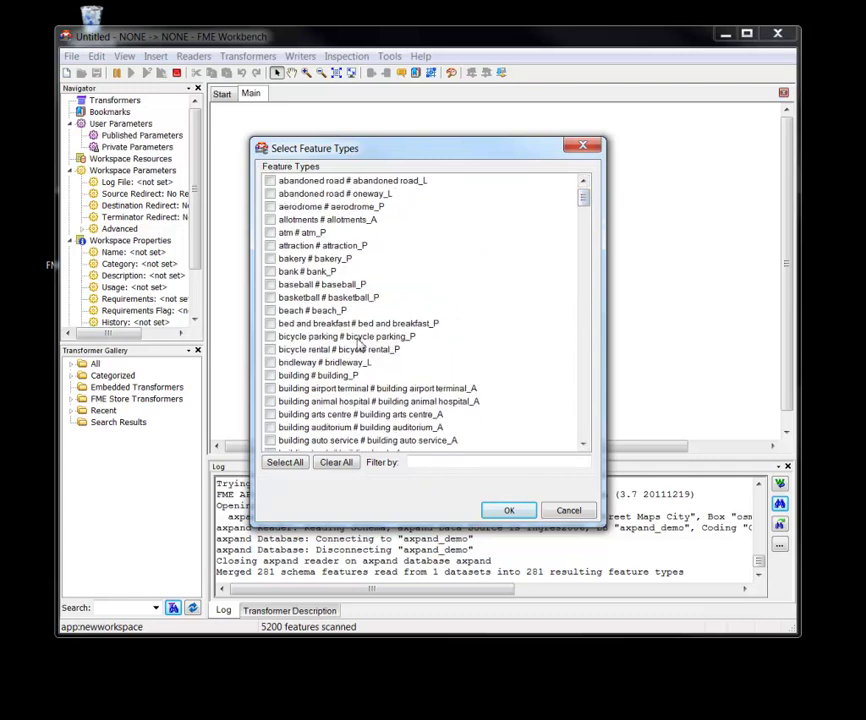
{"action": "left_click", "coordinate": [270, 338]}
{"action": "left_click", "coordinate": [516, 511]}
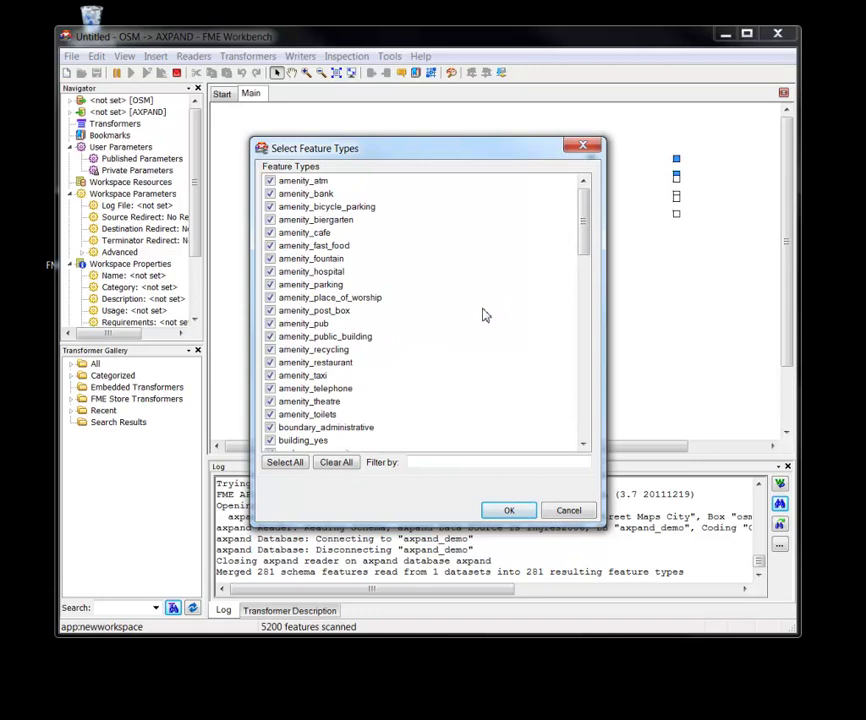
Clear all OSM feature types and keep leisure_park, highway_cycleway and amenity_bicycle_parking
{"action": "left_click", "coordinate": [356, 471]}
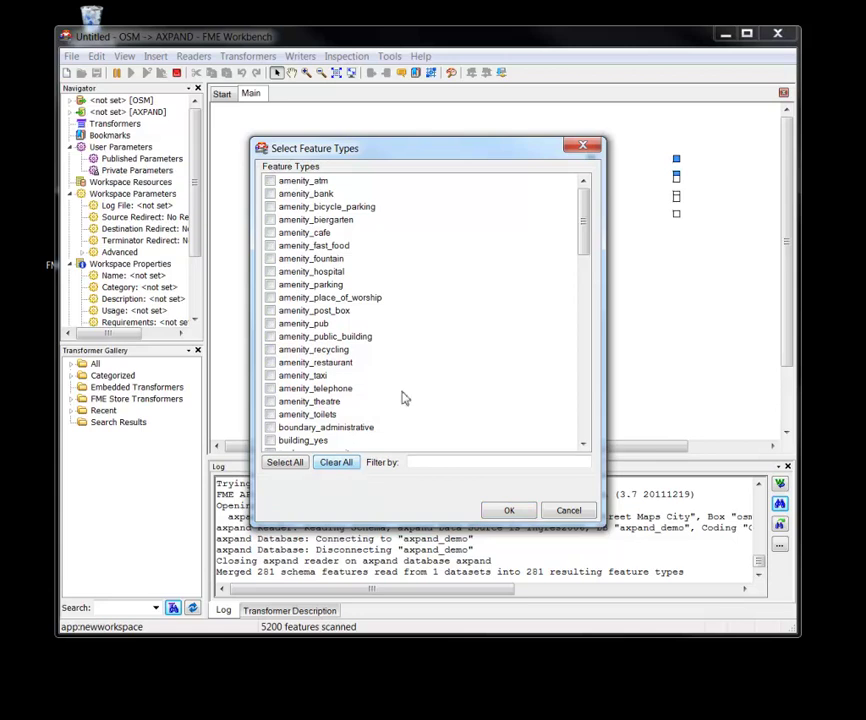
{"action": "left_click_drag", "start_coordinate": [584, 232], "coordinate": [590, 333]}
{"action": "left_click", "coordinate": [271, 298]}
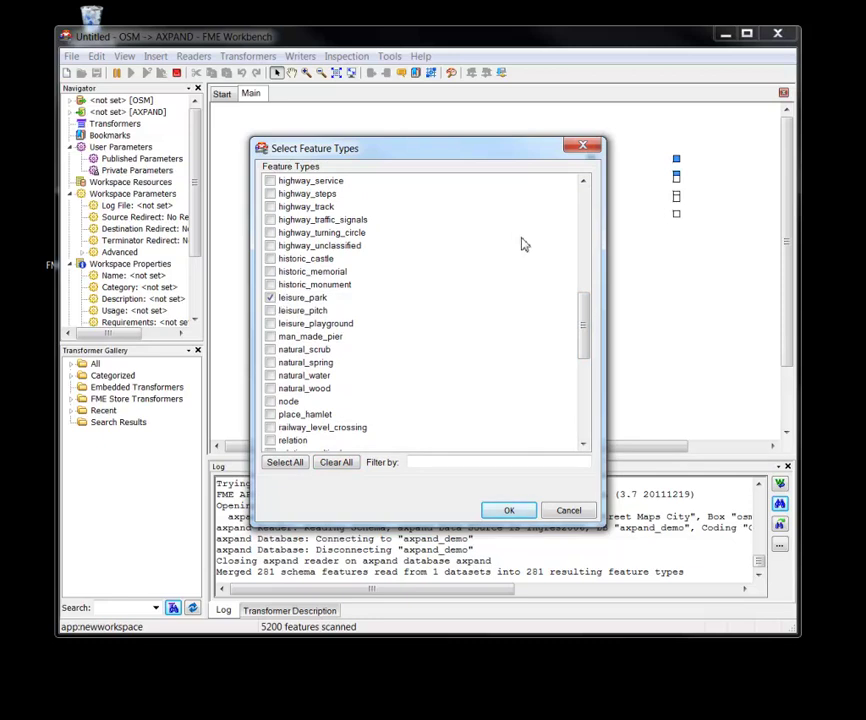
{"action": "left_click_drag", "start_coordinate": [588, 323], "coordinate": [588, 283]}
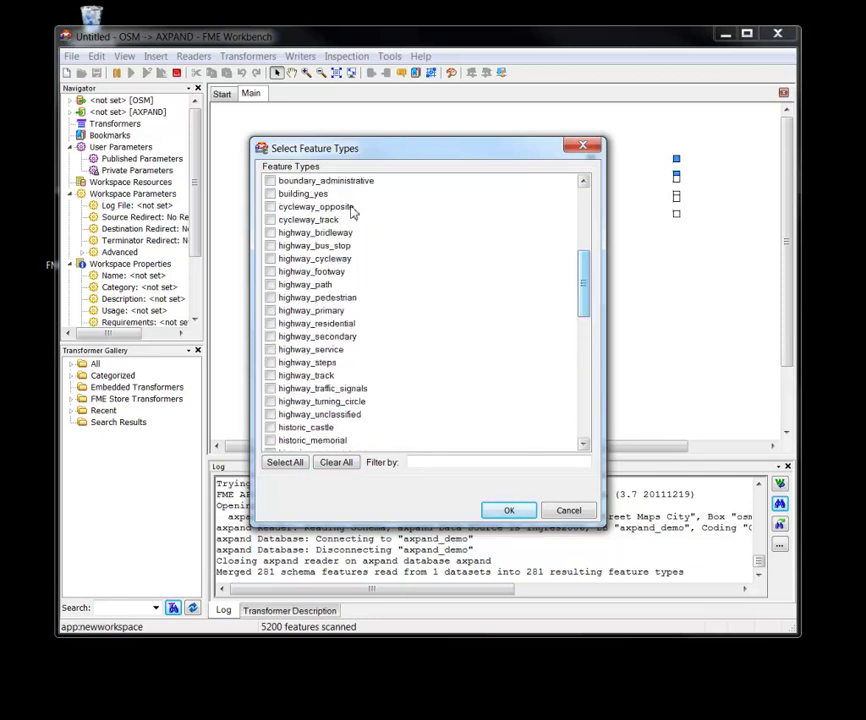
{"action": "left_click", "coordinate": [271, 259]}
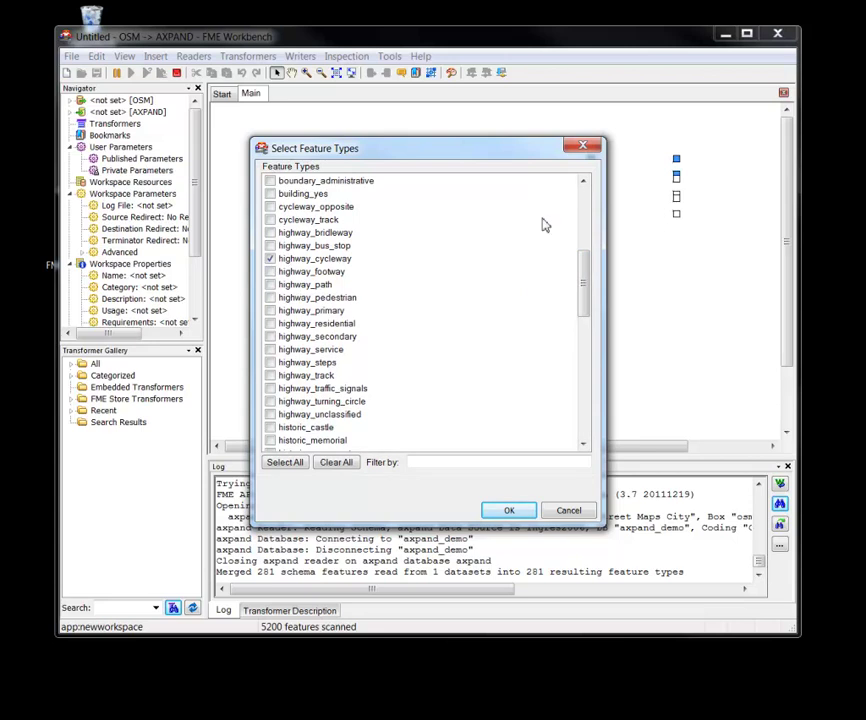
{"action": "left_click_drag", "start_coordinate": [592, 267], "coordinate": [585, 207]}
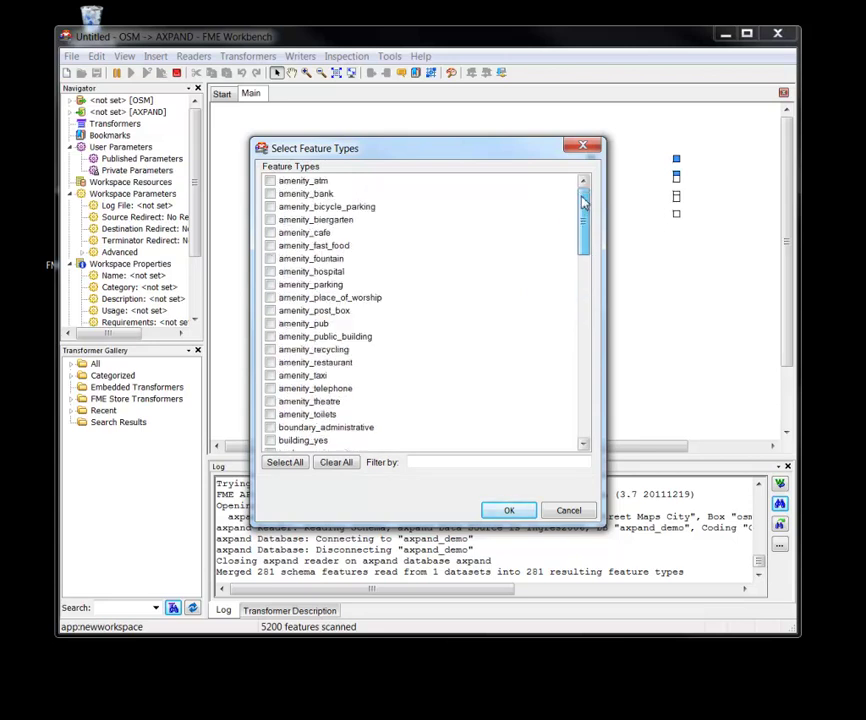
{"action": "left_click", "coordinate": [270, 207]}
{"action": "left_click", "coordinate": [507, 511]}
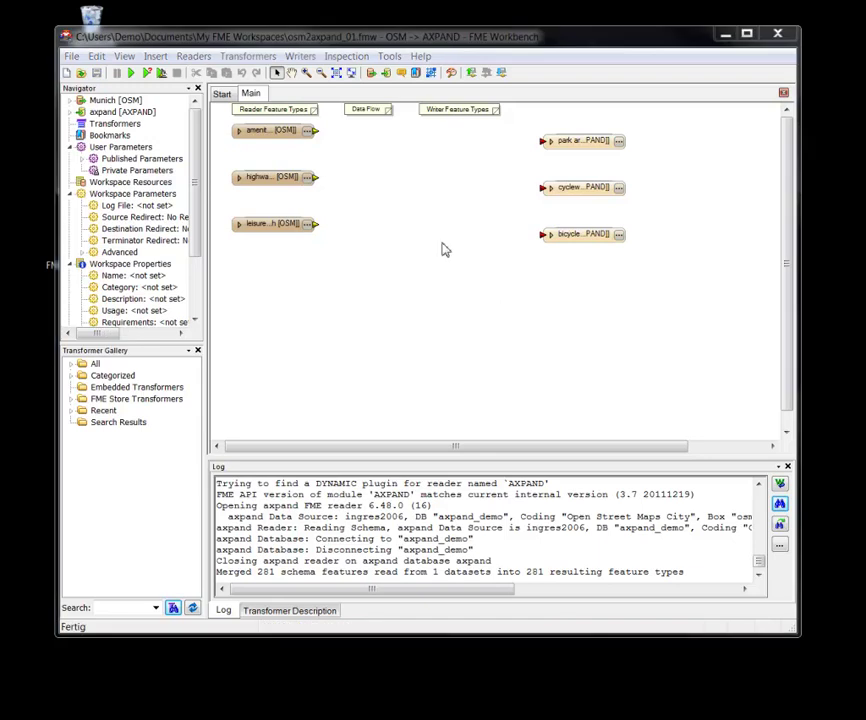
Reorder the writer nodes: bicycle parking on top, then cycleway, then park area
{"action": "left_click", "coordinate": [284, 130]}
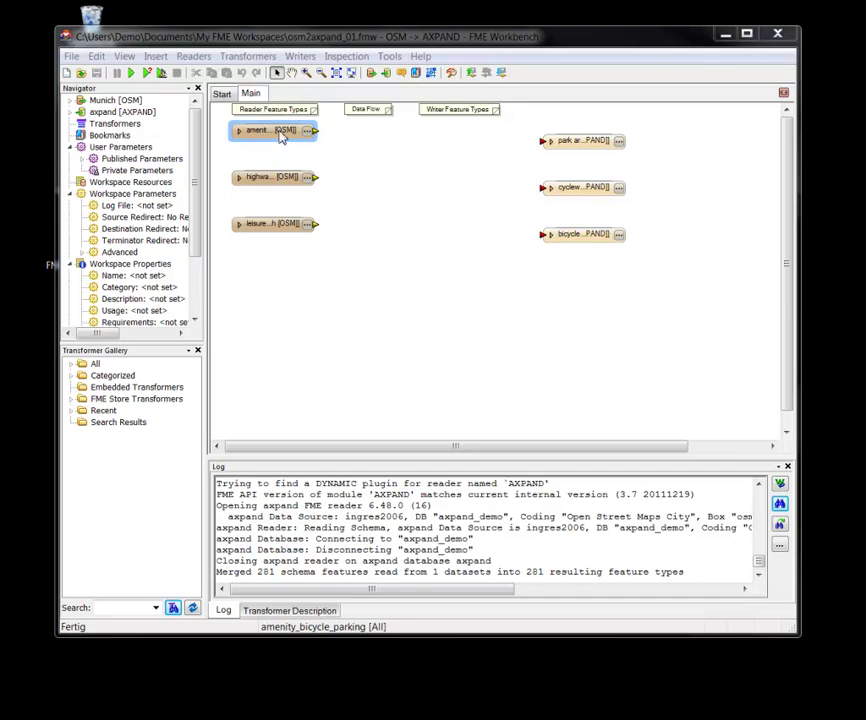
{"action": "left_click", "coordinate": [281, 180]}
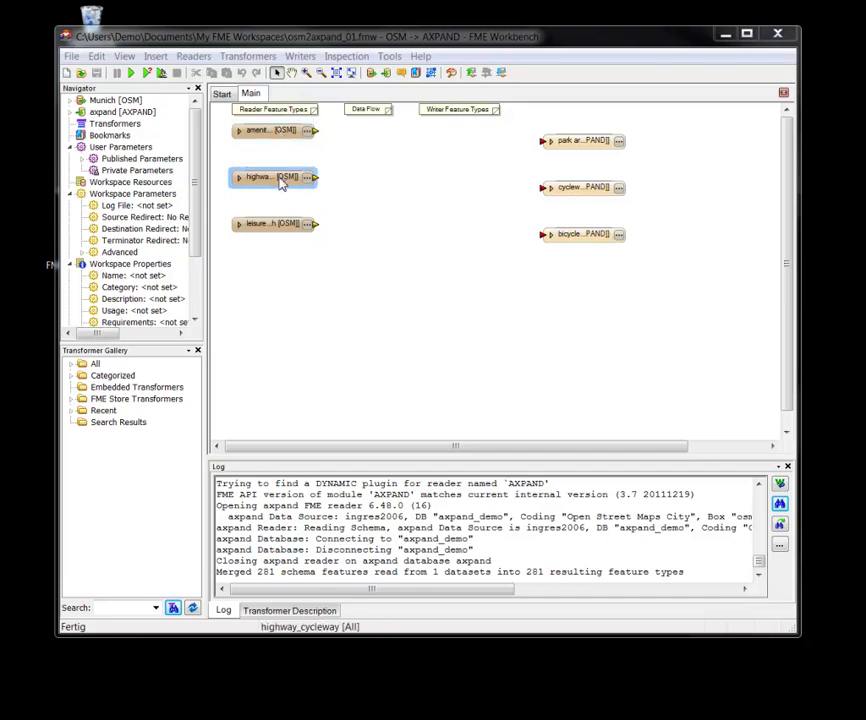
{"action": "left_click", "coordinate": [287, 230]}
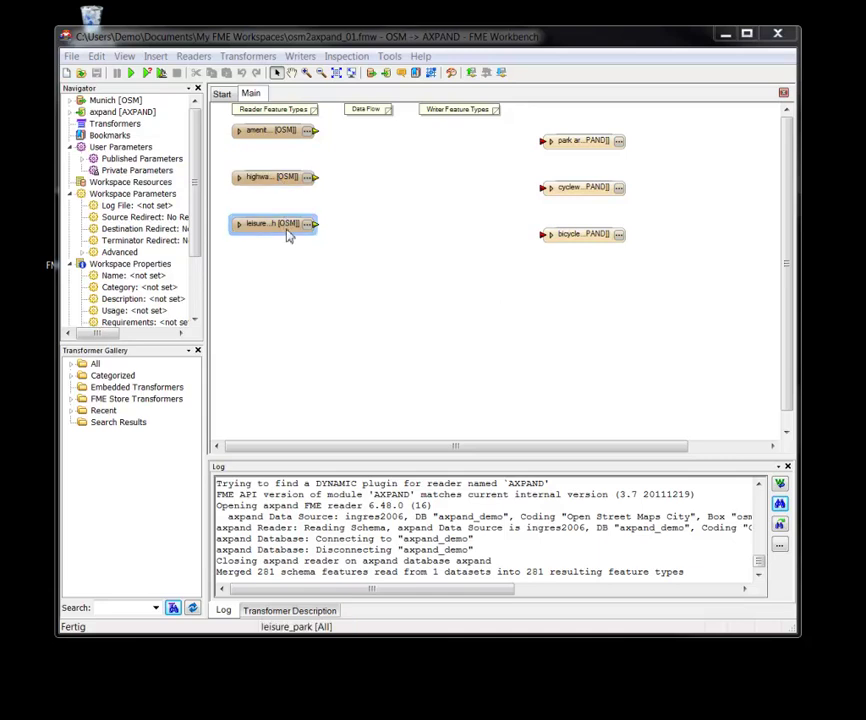
{"action": "left_click", "coordinate": [574, 146]}
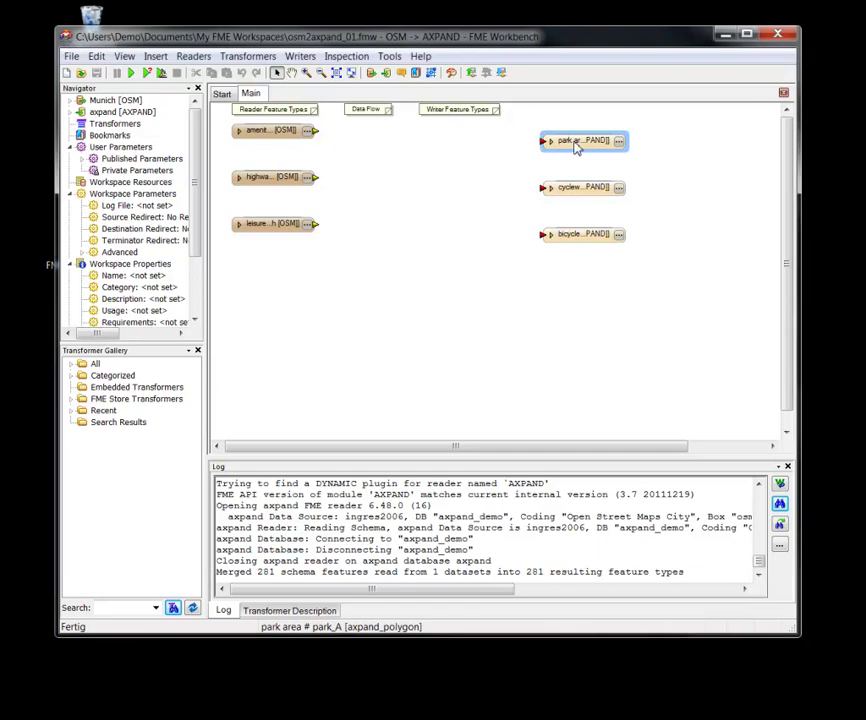
{"action": "left_click_drag", "start_coordinate": [575, 147], "coordinate": [479, 241]}
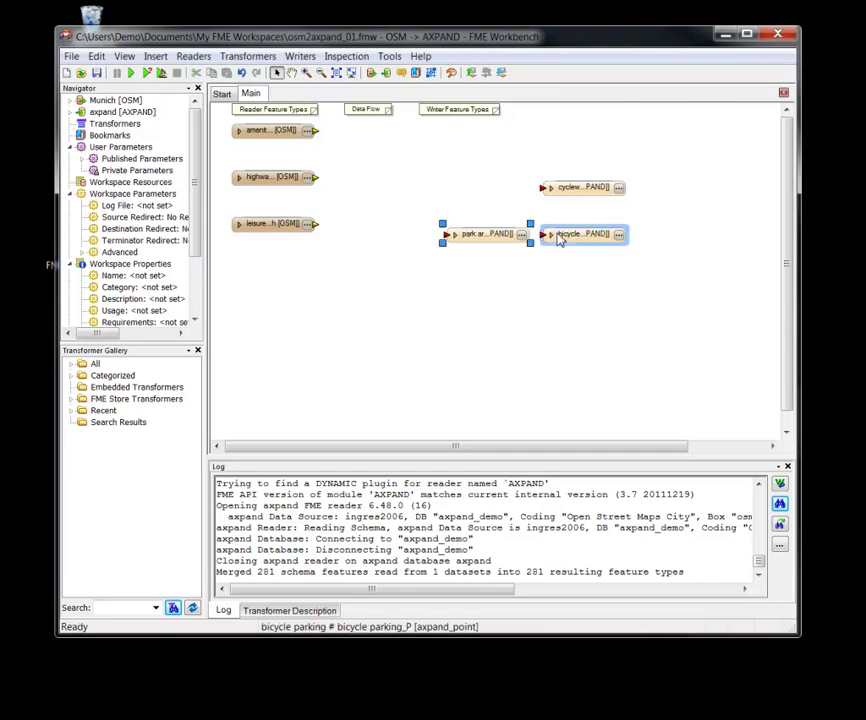
{"action": "left_click_drag", "start_coordinate": [560, 240], "coordinate": [561, 142]}
{"action": "left_click_drag", "start_coordinate": [510, 240], "coordinate": [580, 238]}
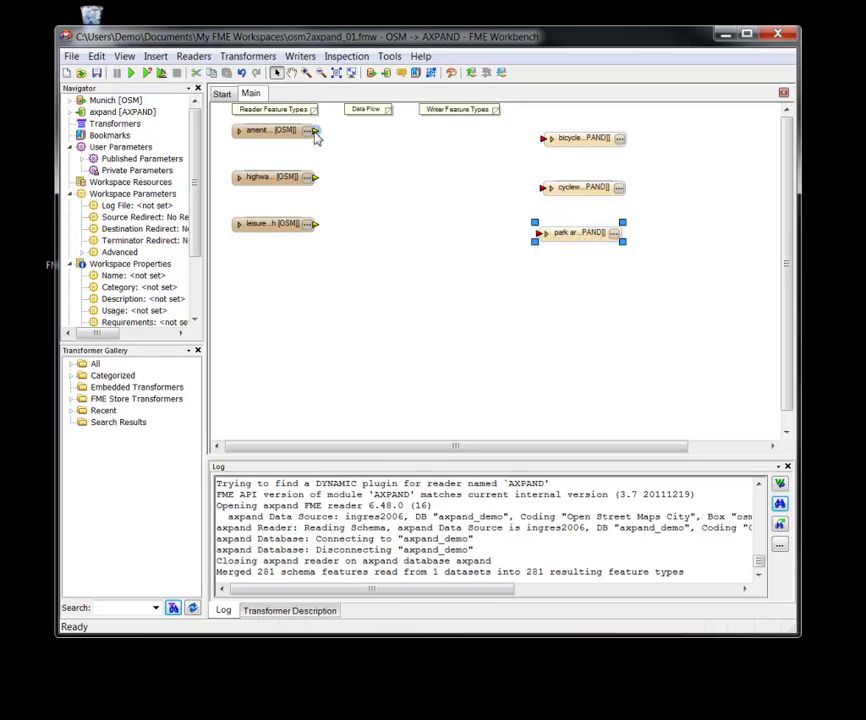
Connect amenity_bicycle_parking, highway_cycleway and leisure_park to their matching axpand writers
{"action": "left_click_drag", "start_coordinate": [314, 132], "coordinate": [546, 140]}
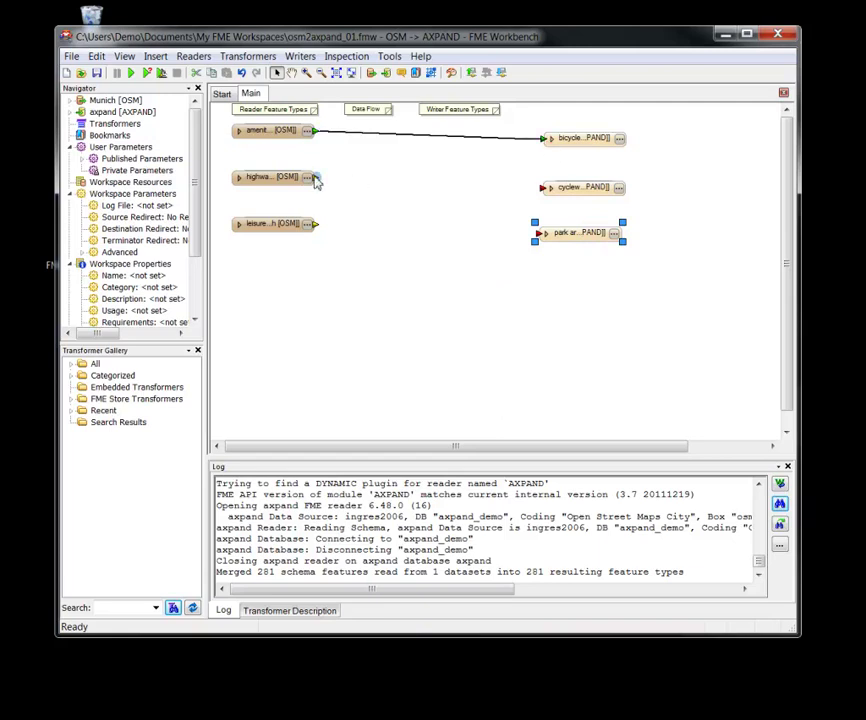
{"action": "left_click_drag", "start_coordinate": [315, 178], "coordinate": [545, 188]}
{"action": "left_click_drag", "start_coordinate": [315, 224], "coordinate": [541, 234]}
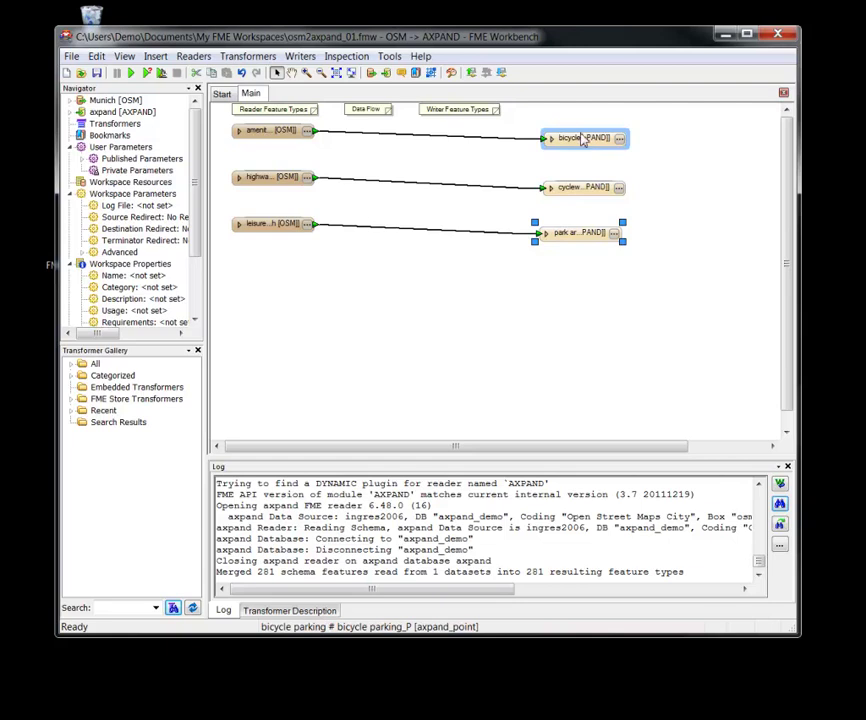
Align each writer with its source and move the cycleway and park rows lower
{"action": "left_click_drag", "start_coordinate": [585, 144], "coordinate": [584, 137]}
{"action": "mouse_move", "coordinate": [577, 197]}
{"action": "left_mouse_down"}
{"action": "mouse_move", "coordinate": [577, 188]}
{"action": "mouse_move", "coordinate": [572, 221]}
{"action": "left_mouse_up"}
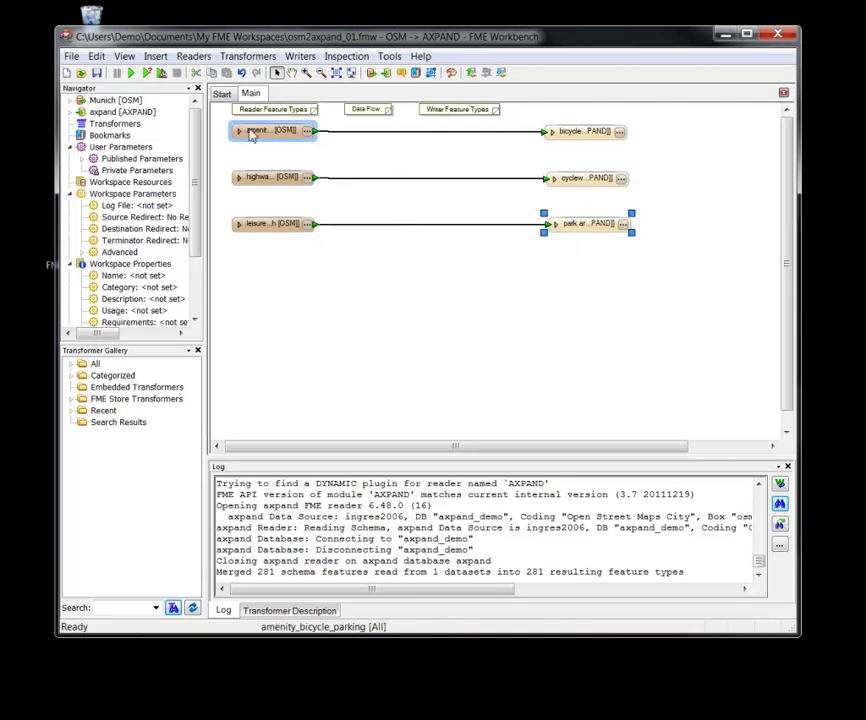
{"action": "left_click", "coordinate": [617, 310]}
{"action": "left_click", "coordinate": [588, 178]}
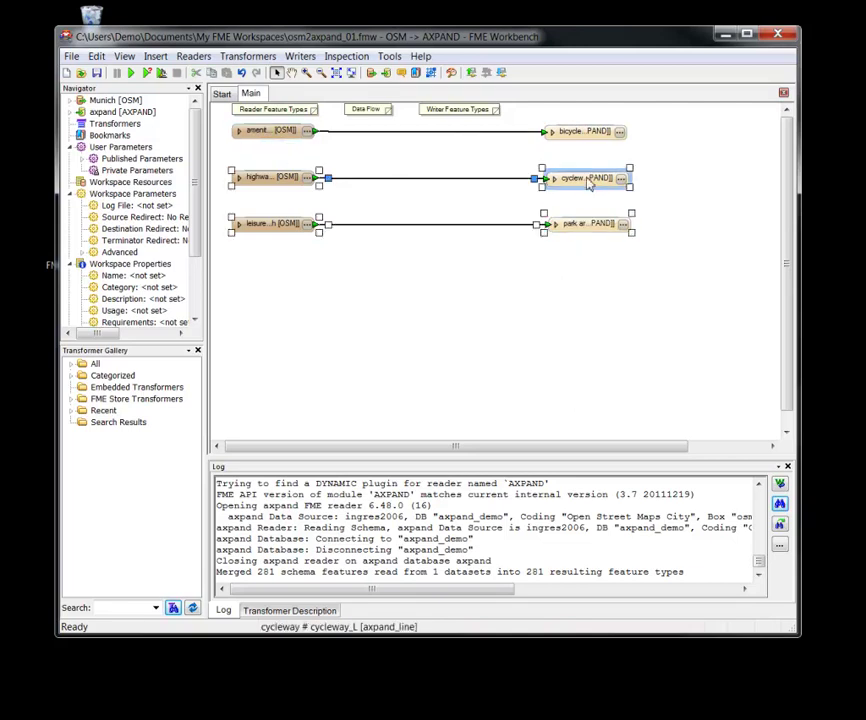
{"action": "left_click", "coordinate": [586, 226], "text": "ctrl"}
{"action": "left_click_drag", "start_coordinate": [586, 226], "coordinate": [590, 296]}
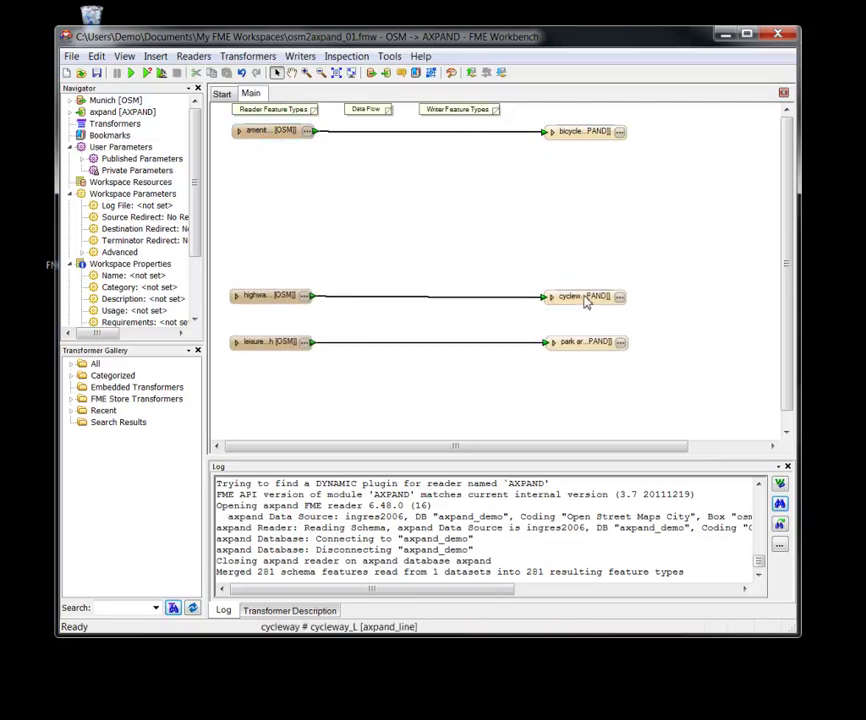
{"action": "left_click", "coordinate": [588, 302]}
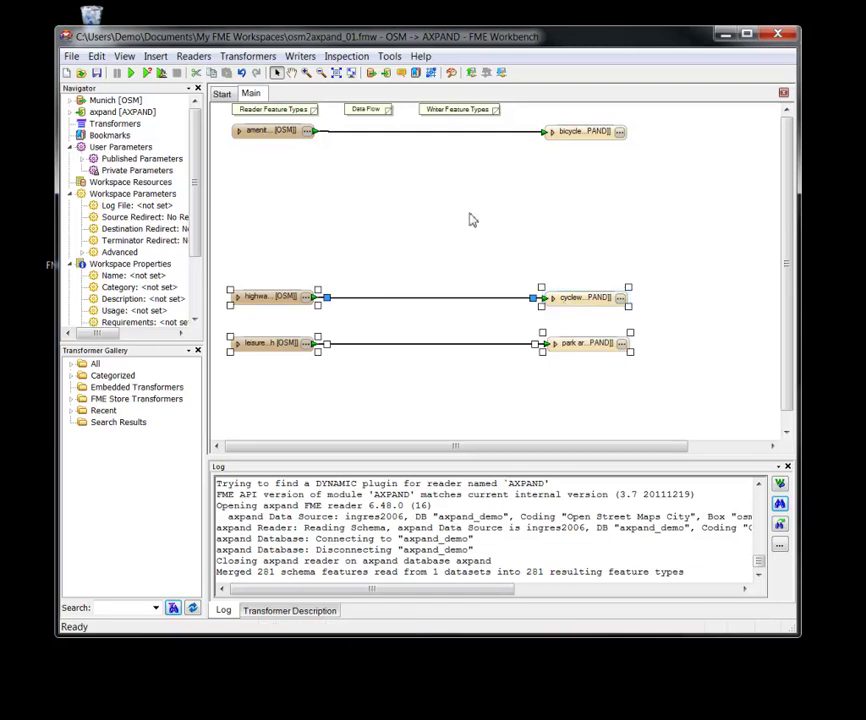
Insert a Tester on the amenity to bicycle parking connection
{"action": "left_click", "coordinate": [367, 140]}
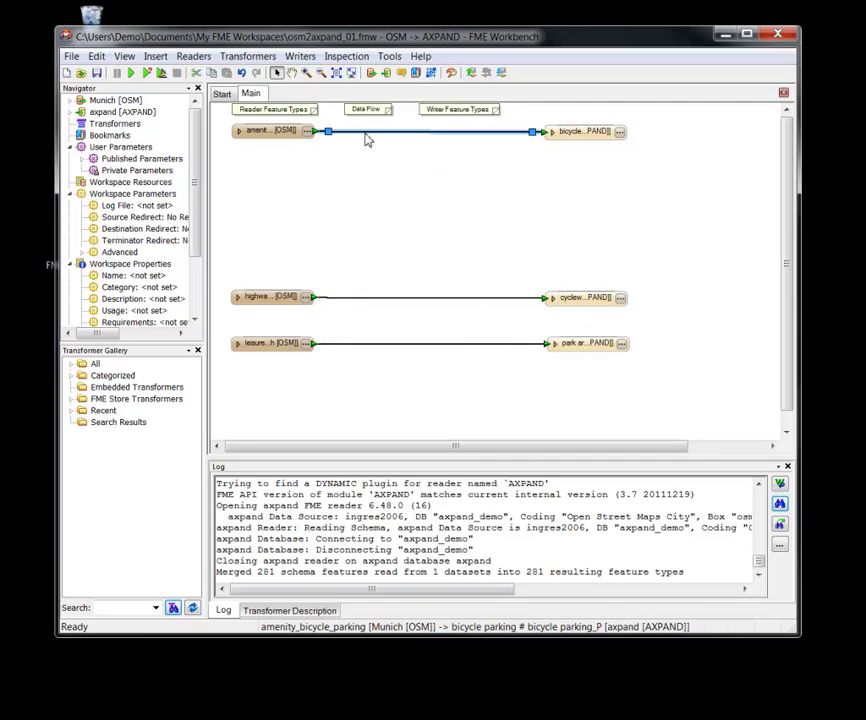
{"action": "type", "text": "Tester"}
{"action": "key", "text": "Return"}
{"action": "left_click", "coordinate": [474, 416]}
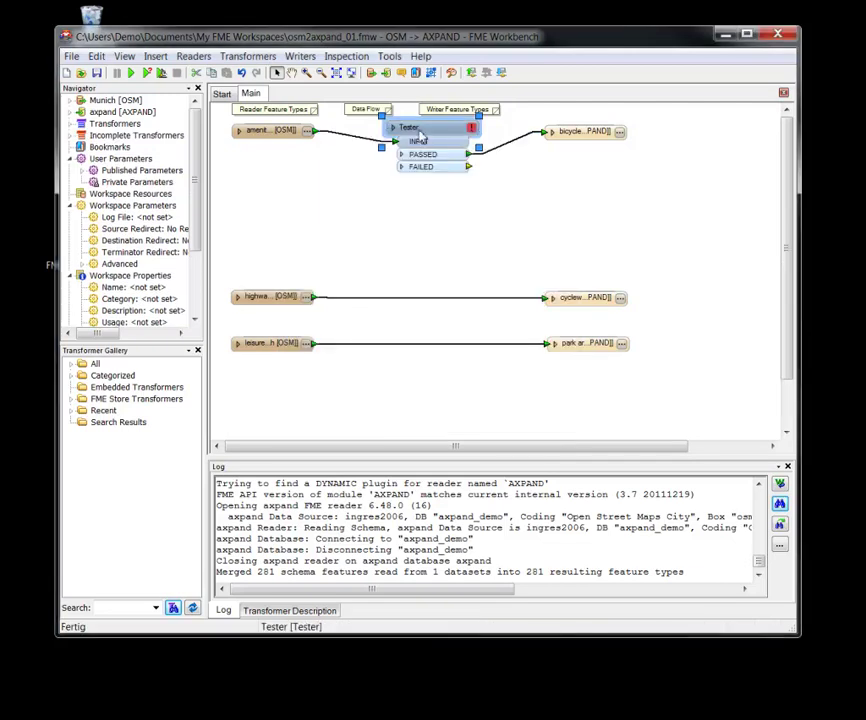
{"action": "left_click_drag", "start_coordinate": [412, 141], "coordinate": [387, 157]}
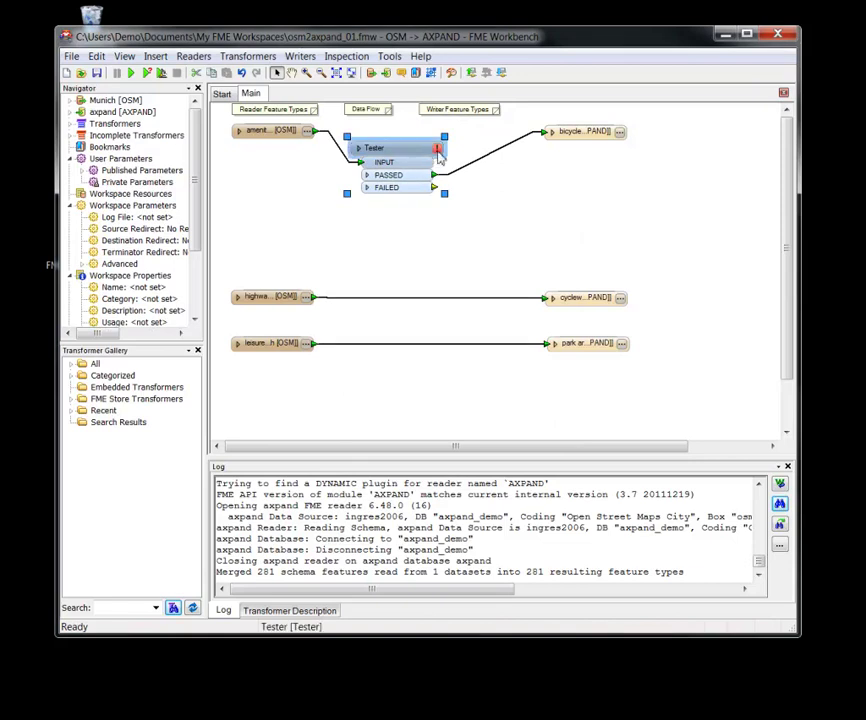
Set the Tester's test to amenity = bicycle_parking
{"action": "double_click", "coordinate": [395, 150]}
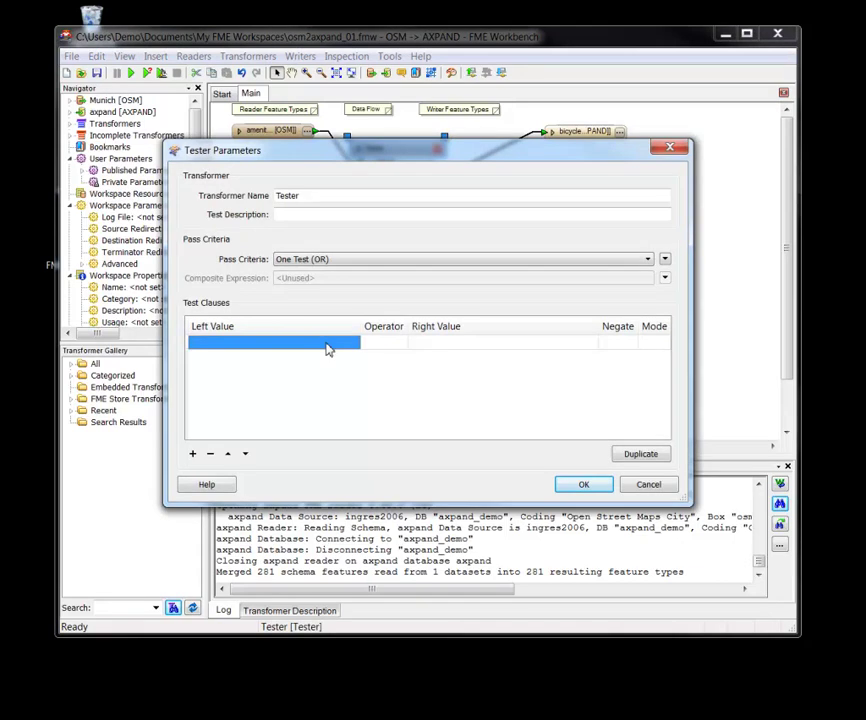
{"action": "type", "text": "amenity"}
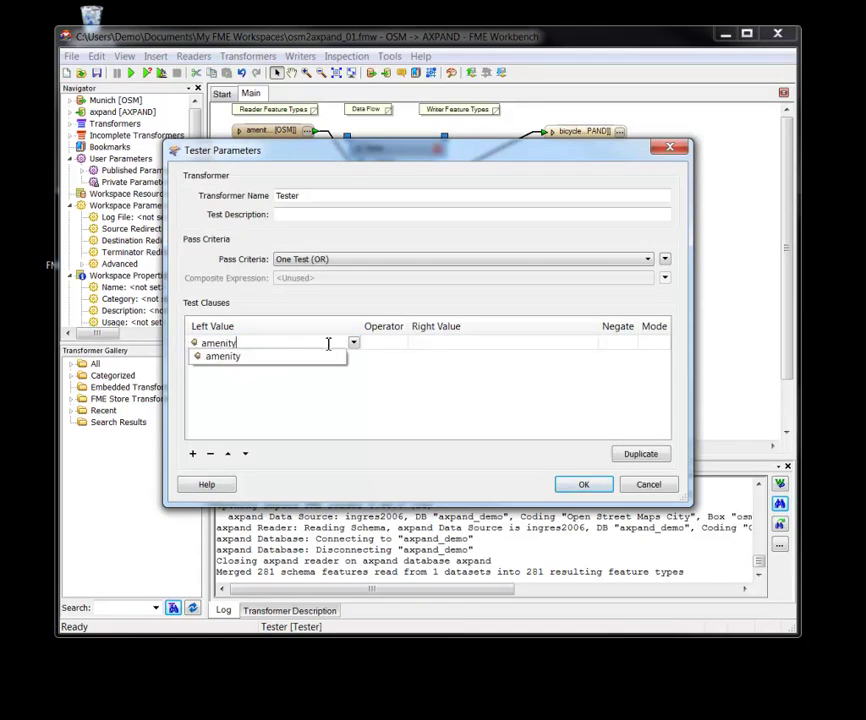
{"action": "key", "text": "Return"}
{"action": "key", "text": "Tab"}
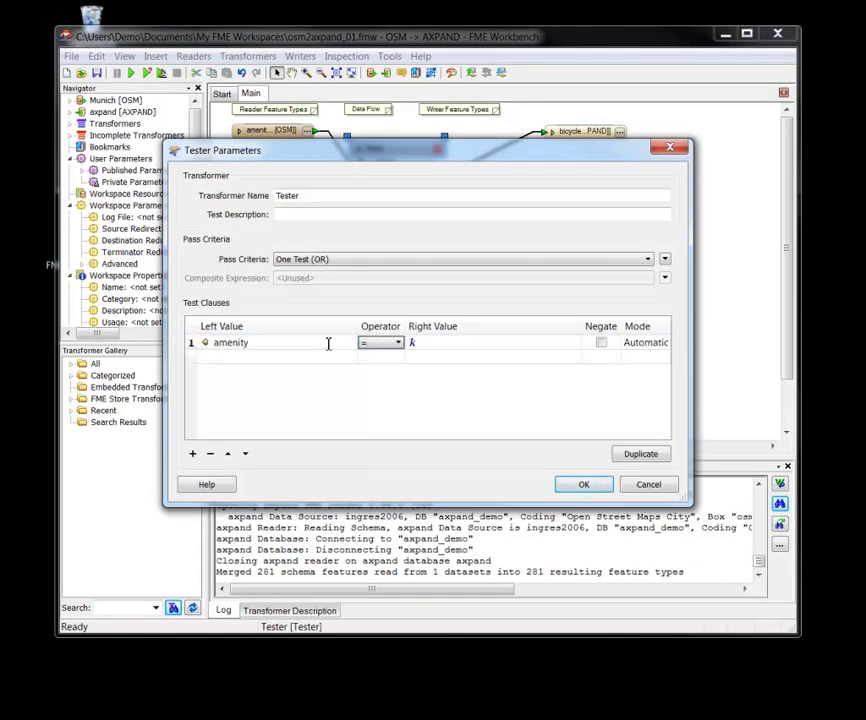
{"action": "key", "text": "Tab"}
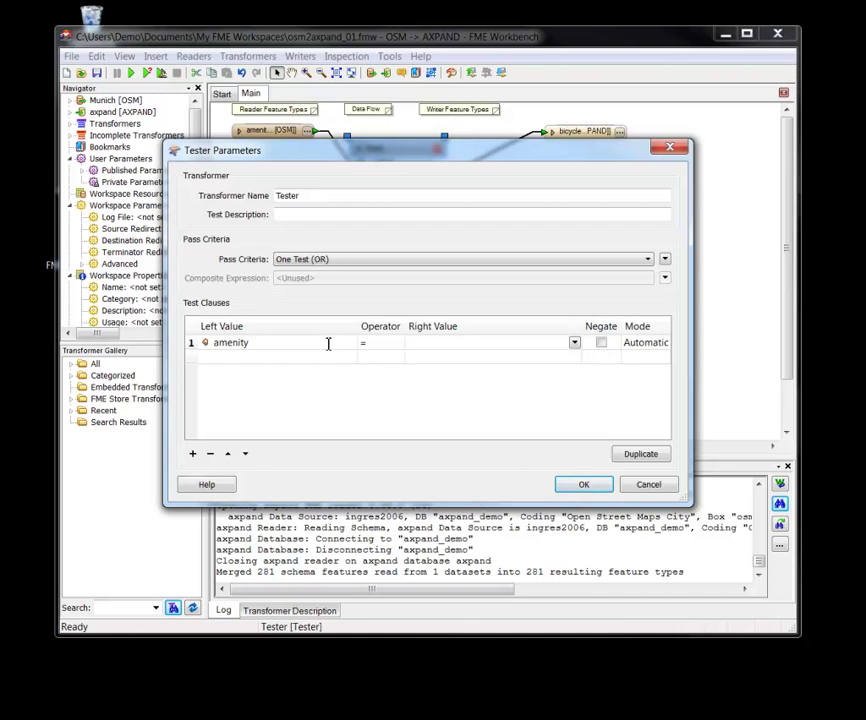
{"action": "type", "text": "bicycle_parking"}
{"action": "key", "text": "Return"}
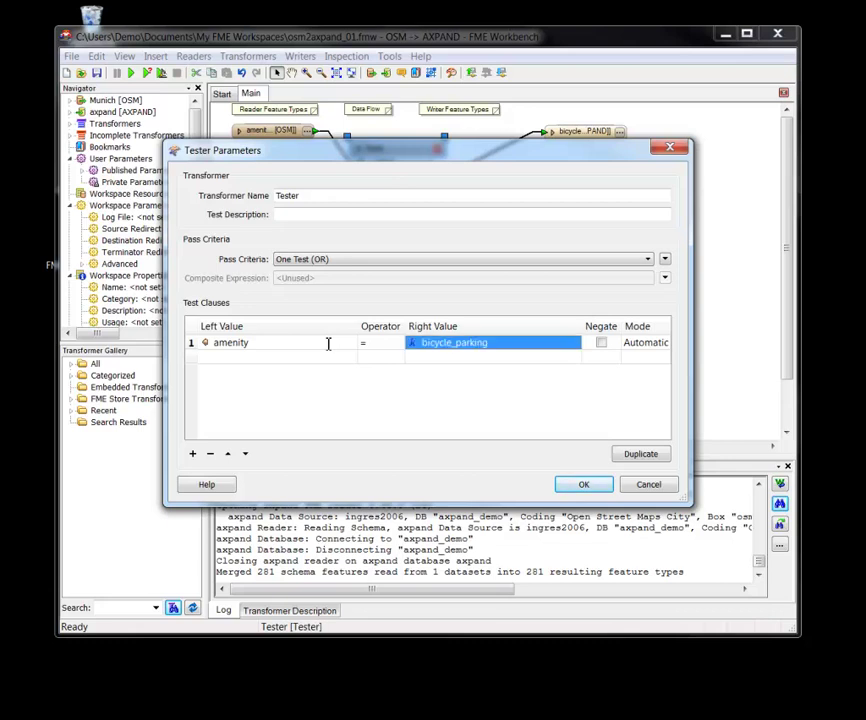
{"action": "left_click", "coordinate": [584, 485]}
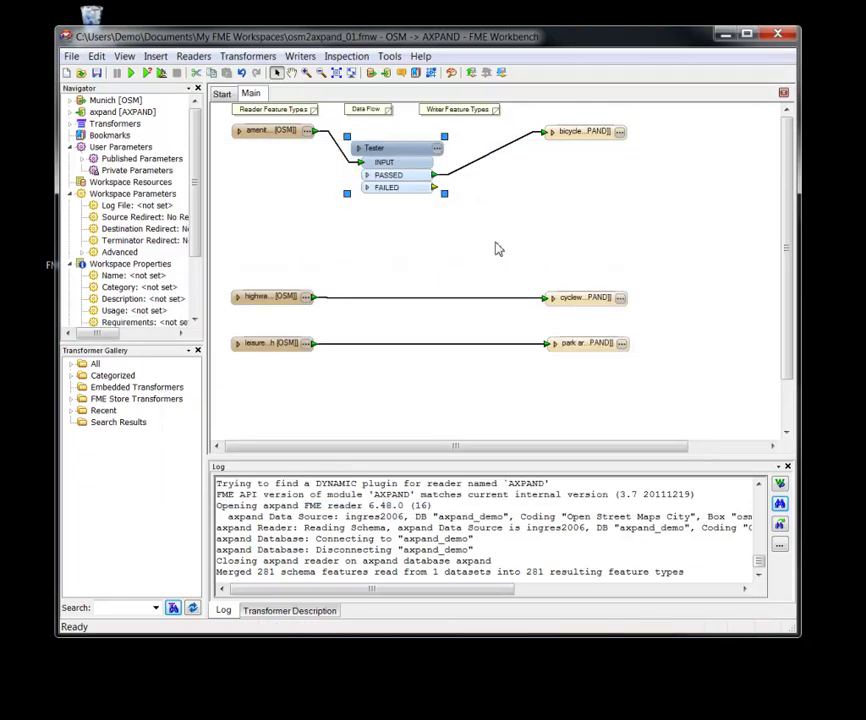
Insert a GeometryFilter between the Tester's PASSED port and the bicycle parking writer
{"action": "left_click", "coordinate": [498, 157]}
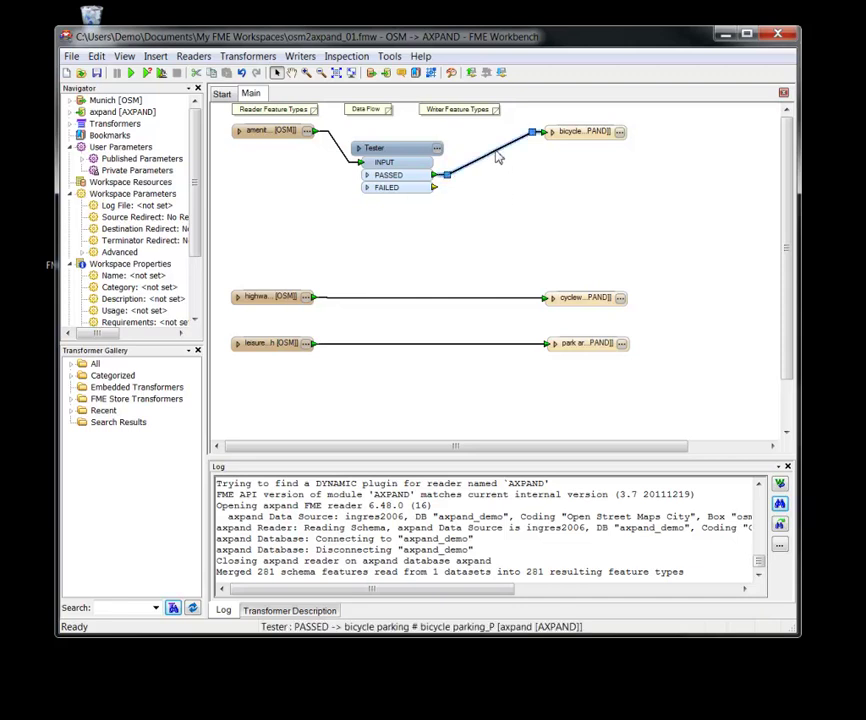
{"action": "type", "text": "g"}
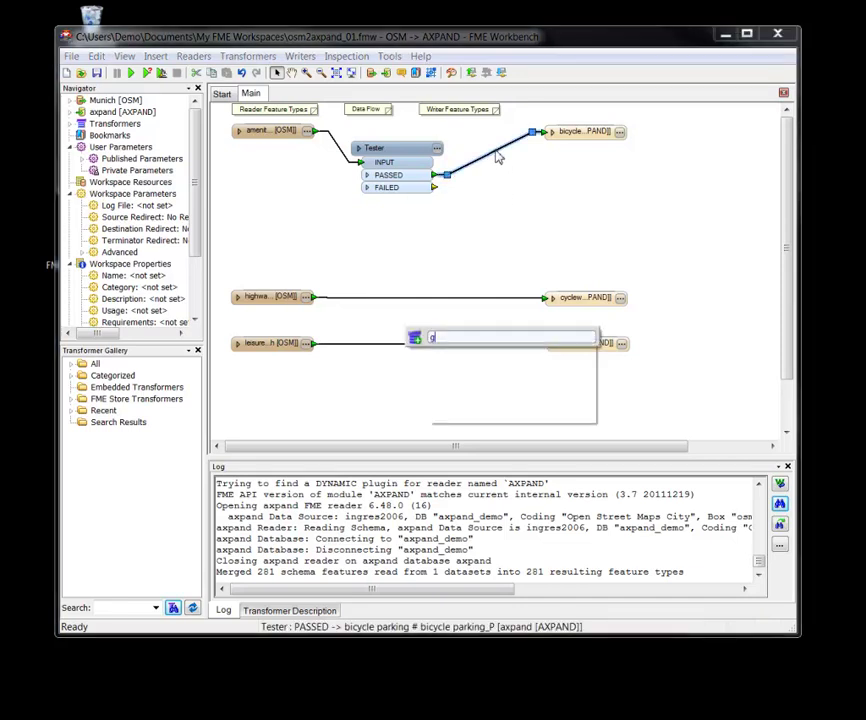
{"action": "type", "text": "eometry"}
{"action": "key", "text": "Return"}
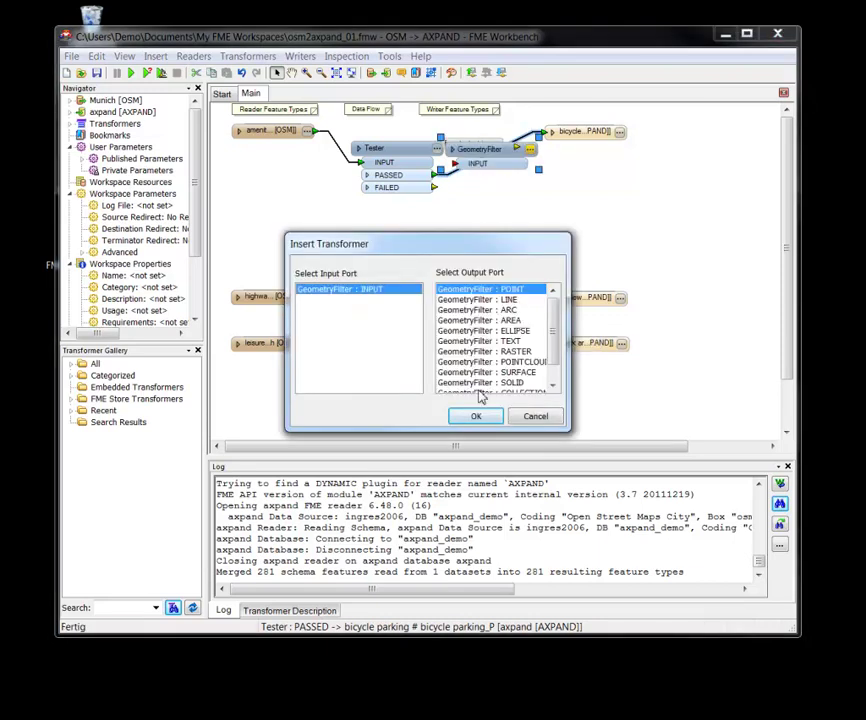
{"action": "left_click", "coordinate": [476, 416]}
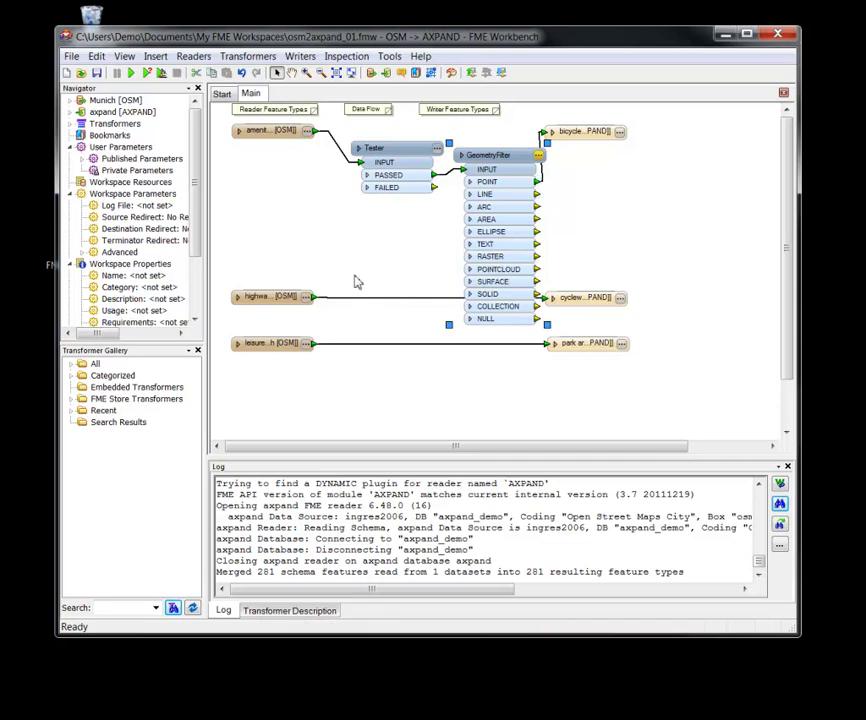
Move the highway and leisure reader-writer flows lower on the canvas
{"action": "left_click", "coordinate": [222, 284]}
{"action": "left_click_drag", "start_coordinate": [692, 396], "coordinate": [225, 285]}
{"action": "left_click_drag", "start_coordinate": [283, 306], "coordinate": [284, 353]}
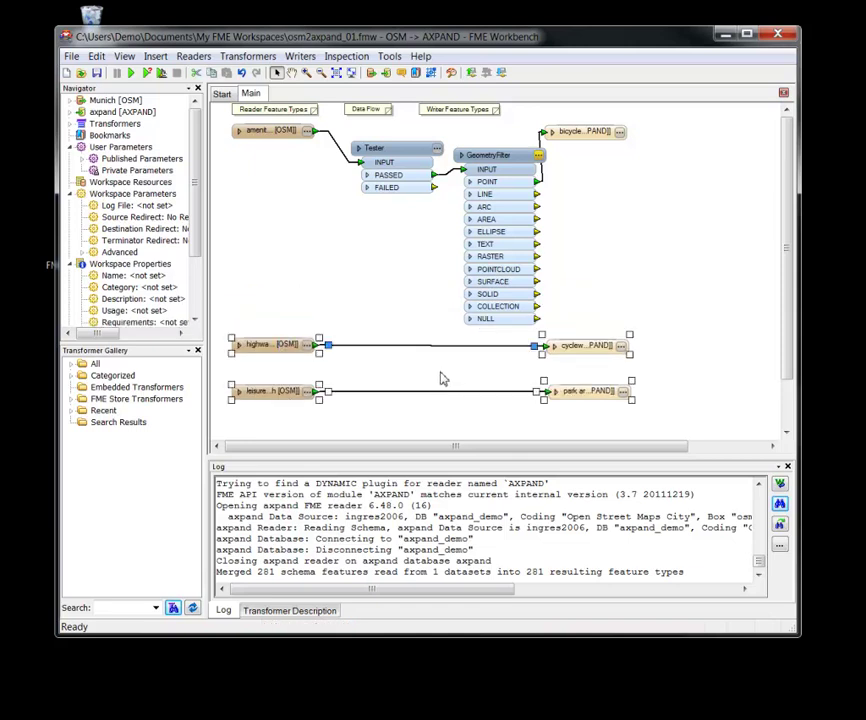
Move the leisure to park area row further down
{"action": "left_click", "coordinate": [547, 402]}
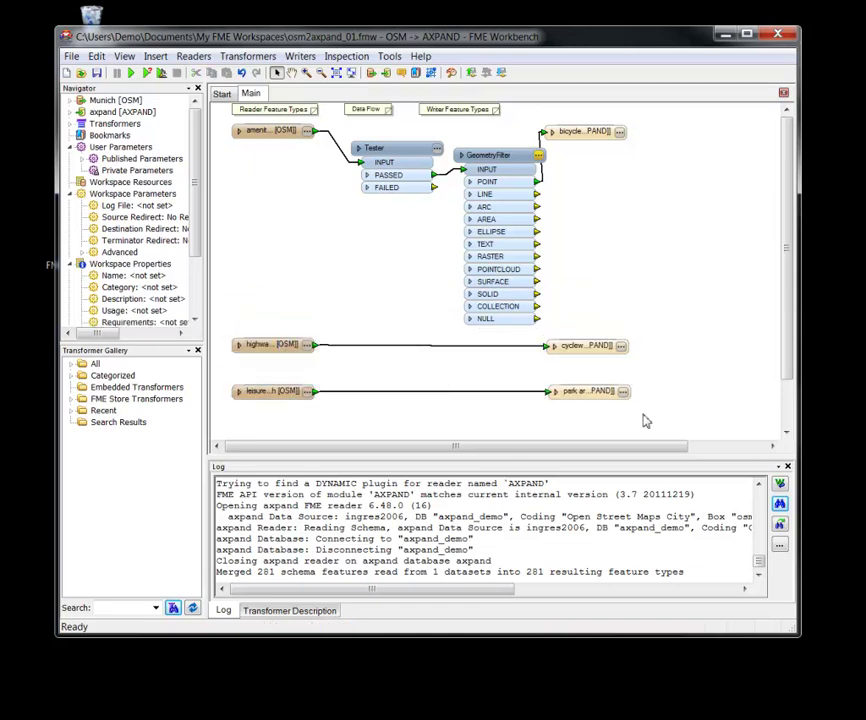
{"action": "left_click_drag", "start_coordinate": [644, 419], "coordinate": [225, 380]}
{"action": "left_click_drag", "start_coordinate": [591, 400], "coordinate": [591, 440]}
{"action": "scroll", "coordinate": [585, 432], "scroll_direction": "down", "scroll_amount": 3}
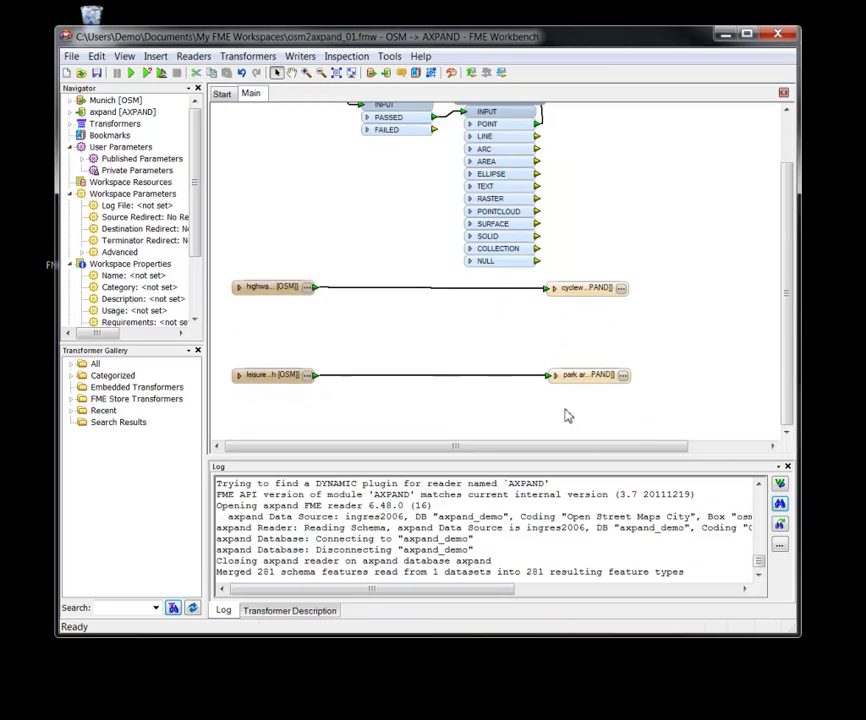
Insert Tester_2 on the highway to cycleway connection with default ports
{"action": "left_click", "coordinate": [370, 290]}
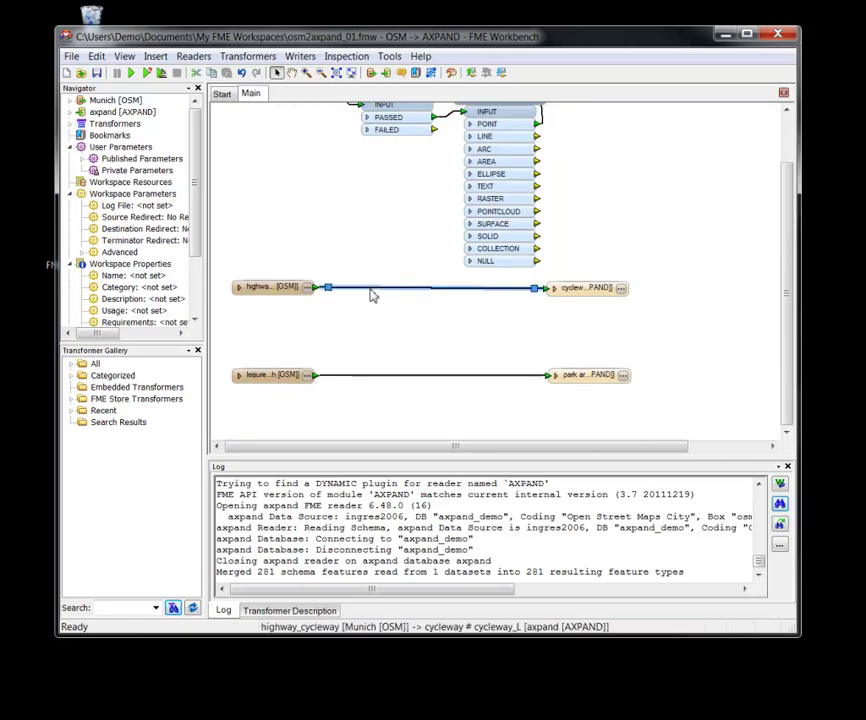
{"action": "type", "text": "te"}
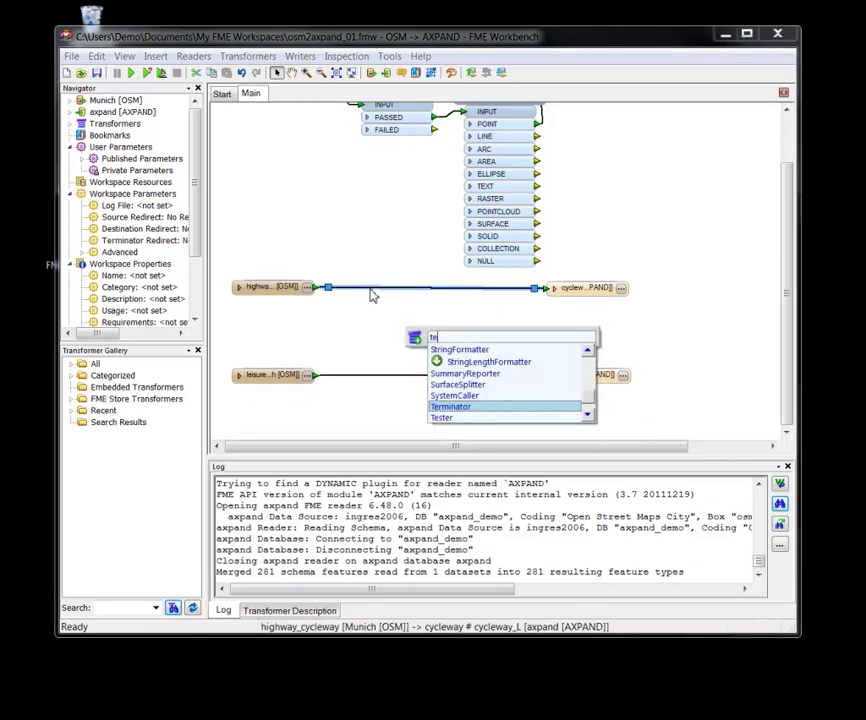
{"action": "key", "text": "Down"}
{"action": "key", "text": "Return"}
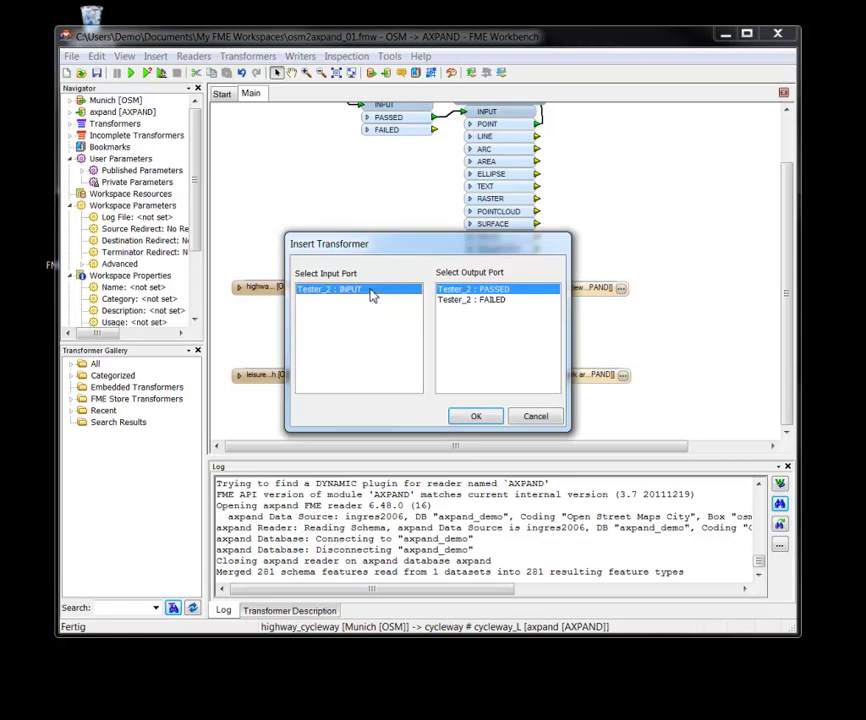
{"action": "double_click", "coordinate": [372, 294]}
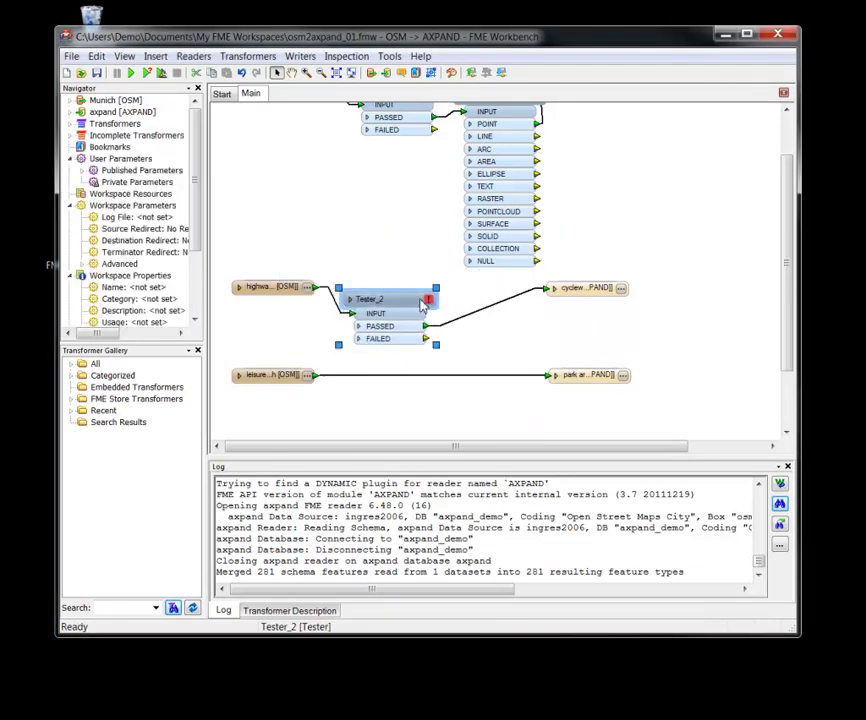
Set Tester_2's test to bicycle = yes so only bicycle-friendly highways pass
{"action": "left_click", "coordinate": [429, 300]}
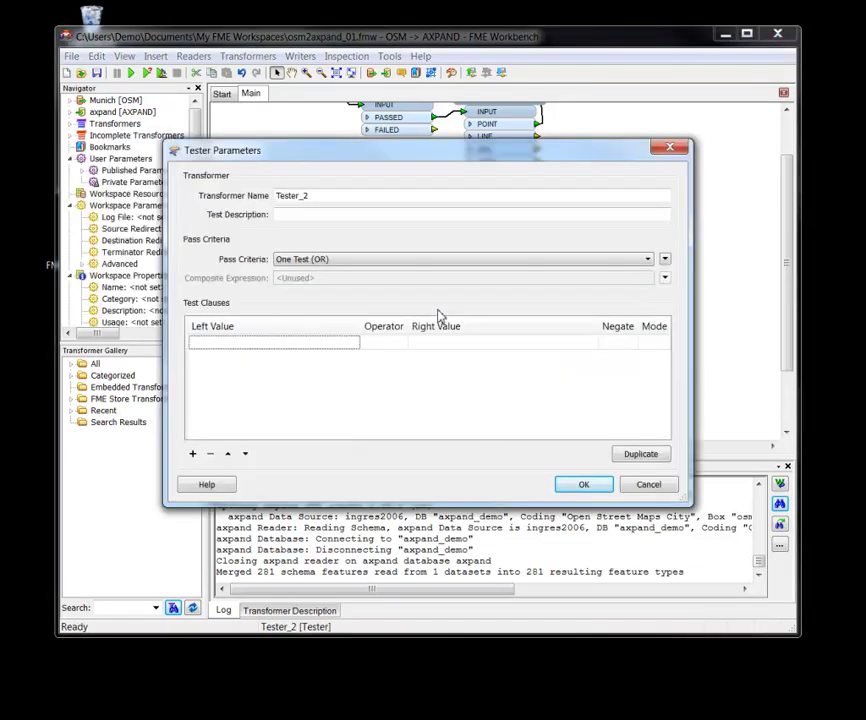
{"action": "left_click", "coordinate": [277, 345]}
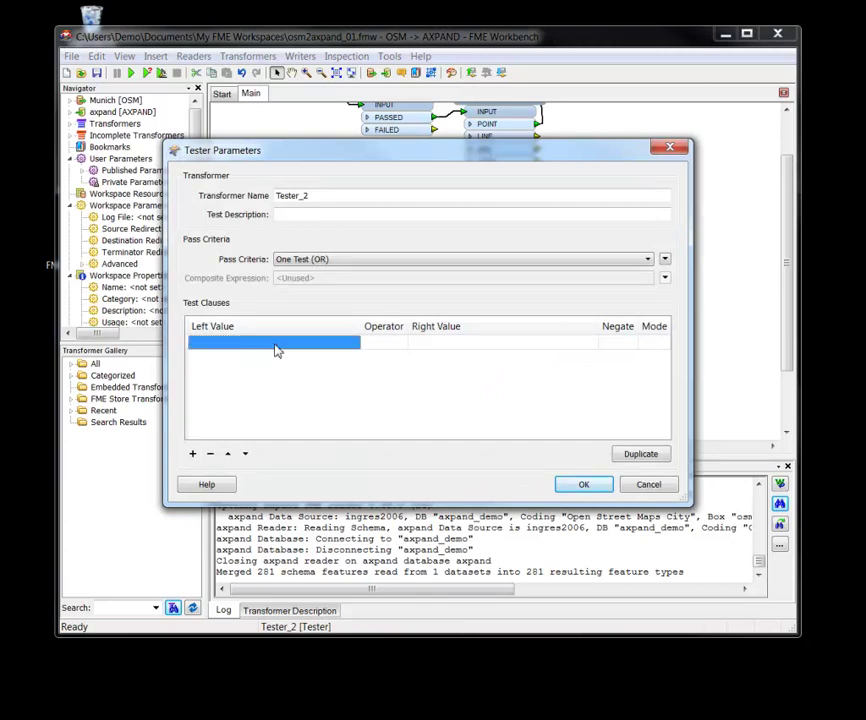
{"action": "type", "text": "bicy"}
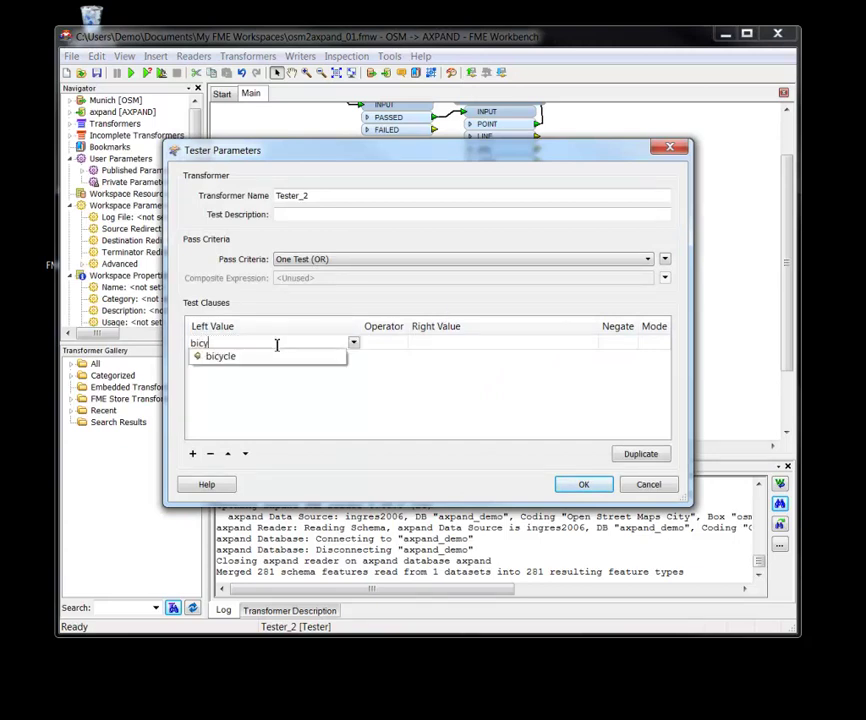
{"action": "left_click", "coordinate": [276, 357]}
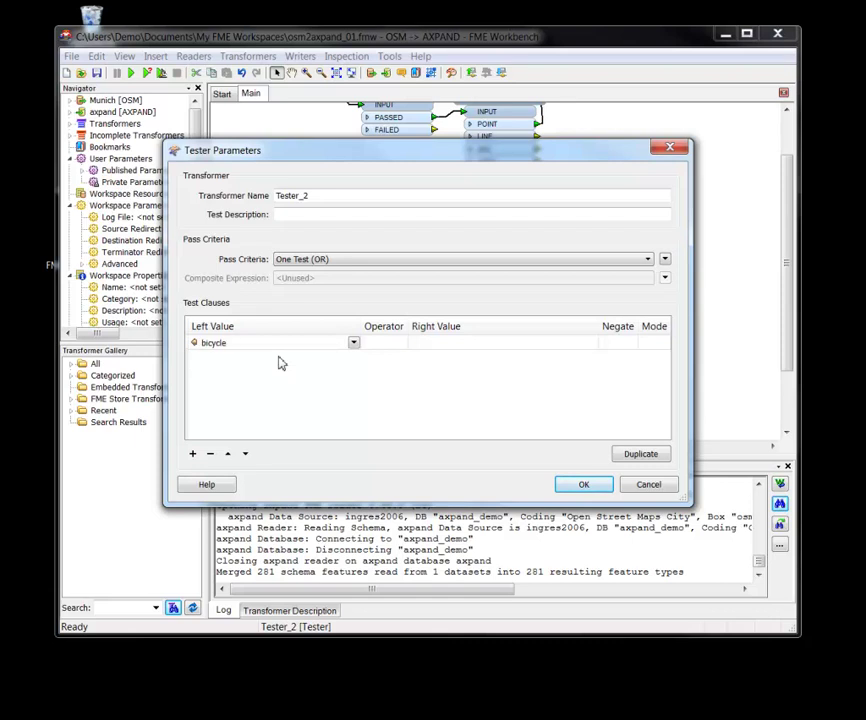
{"action": "left_click", "coordinate": [407, 345]}
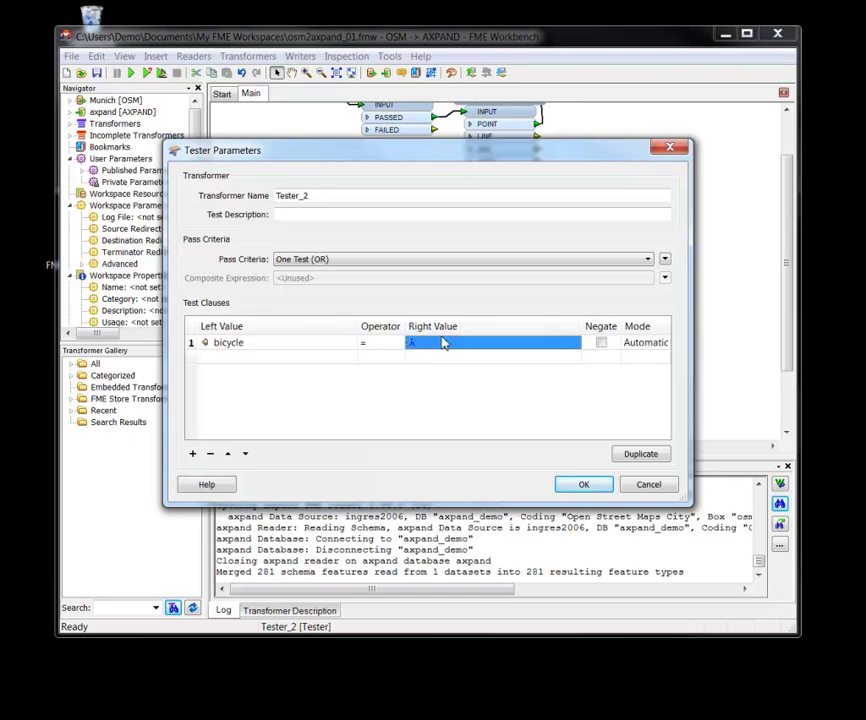
{"action": "left_click", "coordinate": [443, 345]}
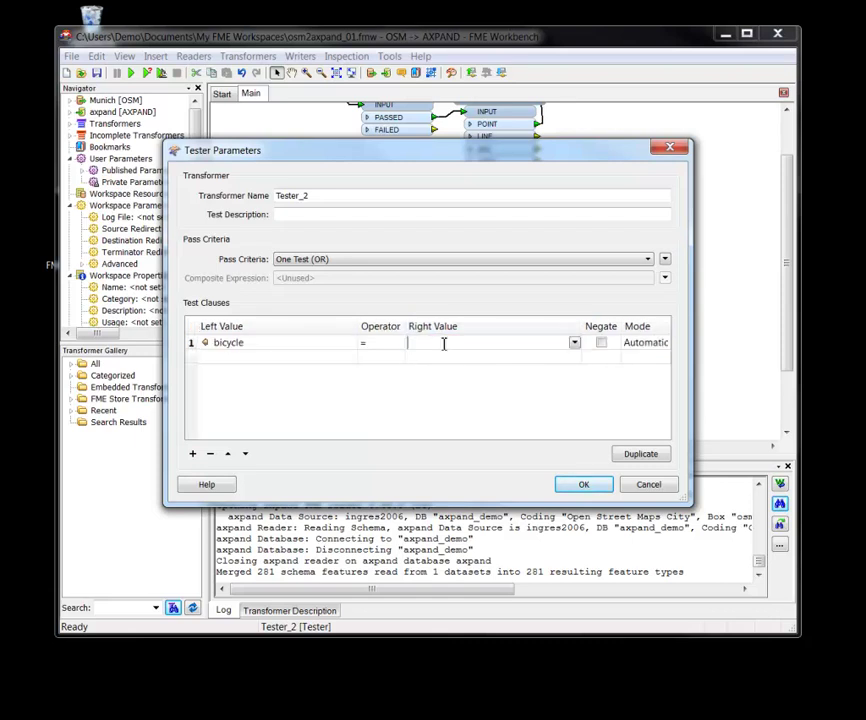
{"action": "type", "text": "yes"}
{"action": "key", "text": "Return"}
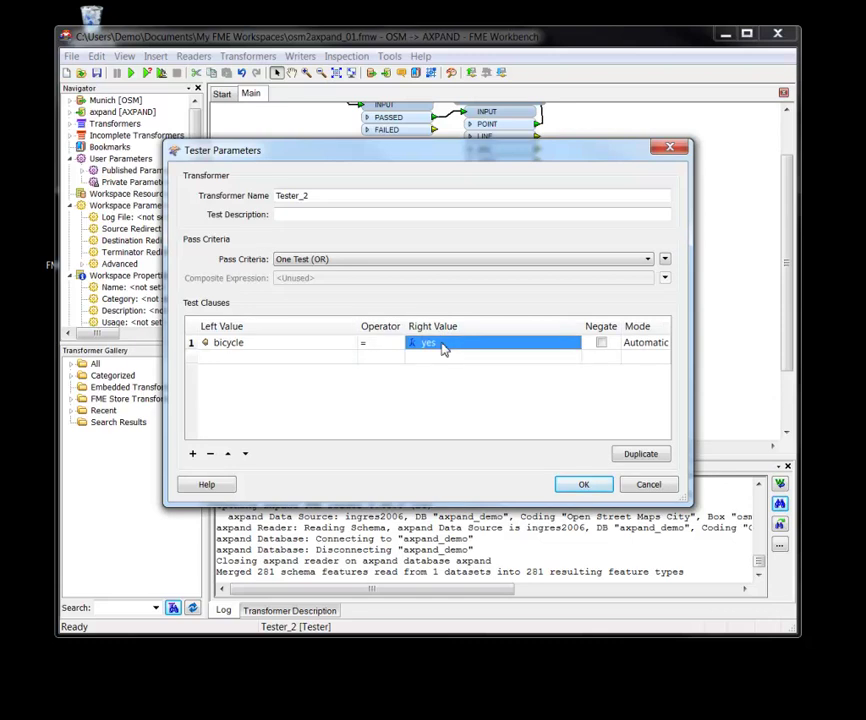
{"action": "left_click", "coordinate": [581, 485]}
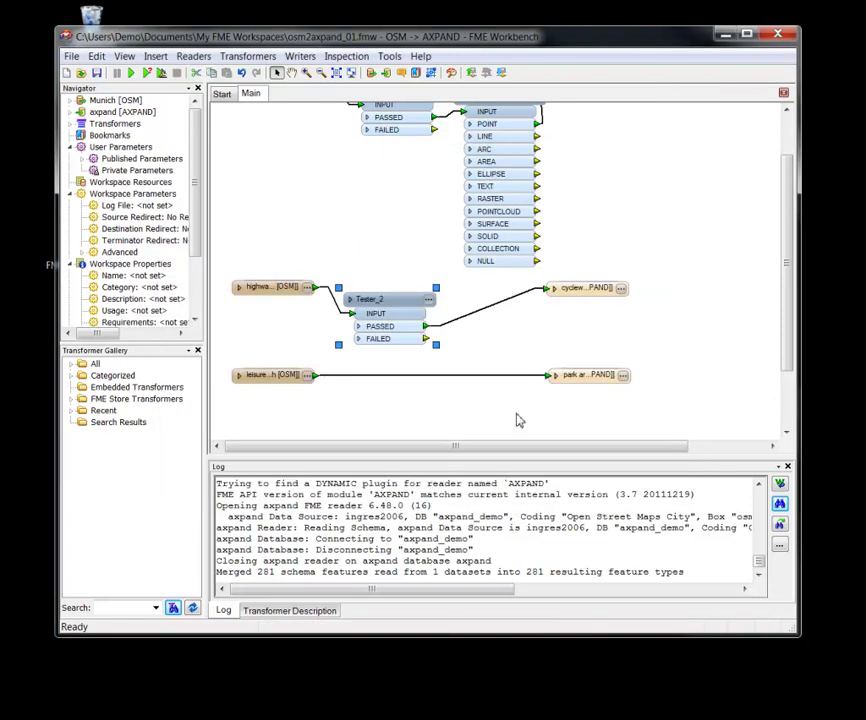
Insert a GeometryFilter (GeometryFilter_2) on the Tester_2-to-cycleway connection
{"action": "left_click", "coordinate": [503, 309]}
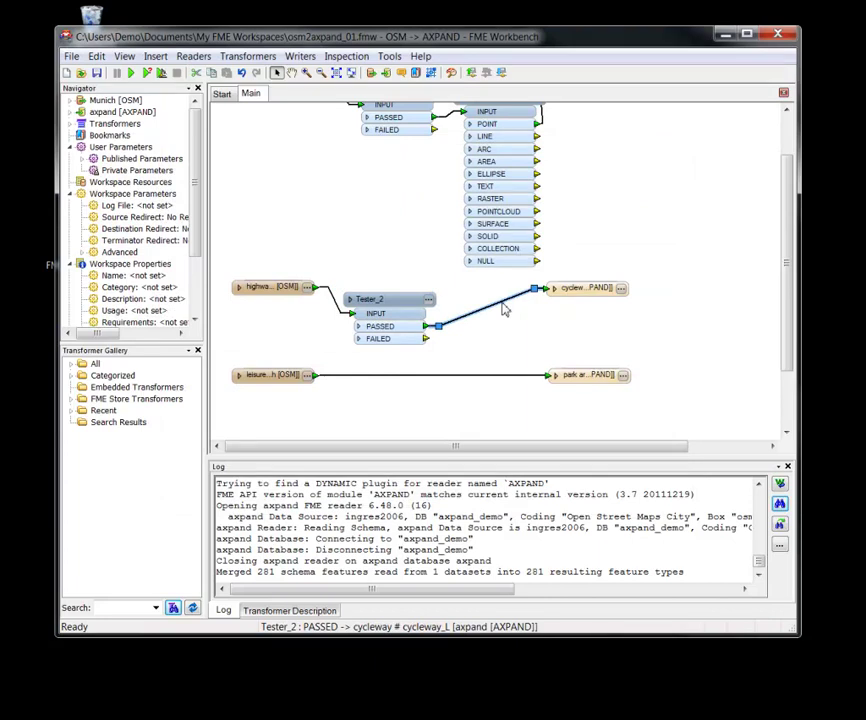
{"action": "type", "text": "ge"}
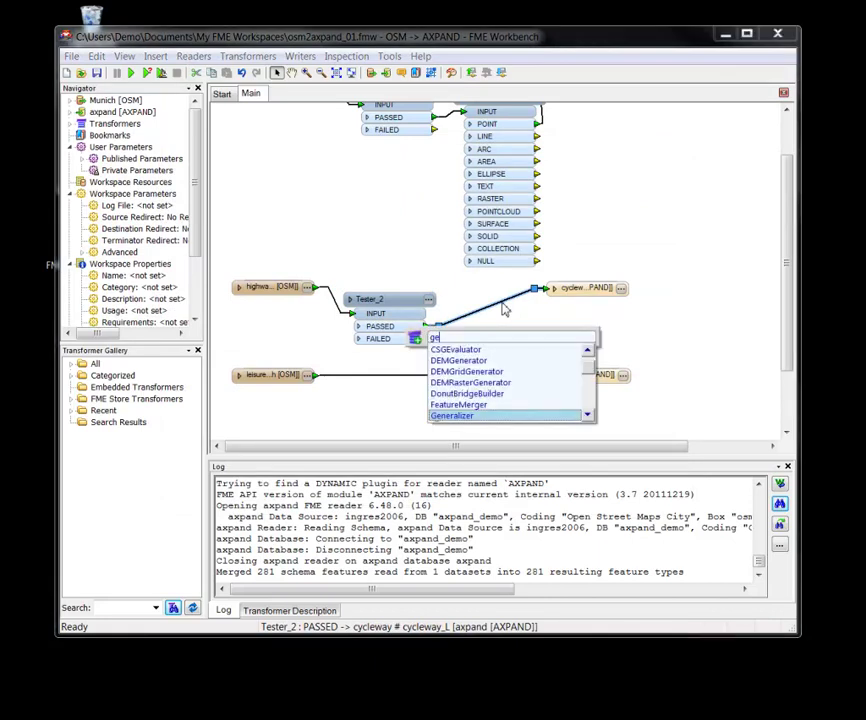
{"action": "key", "text": "Return"}
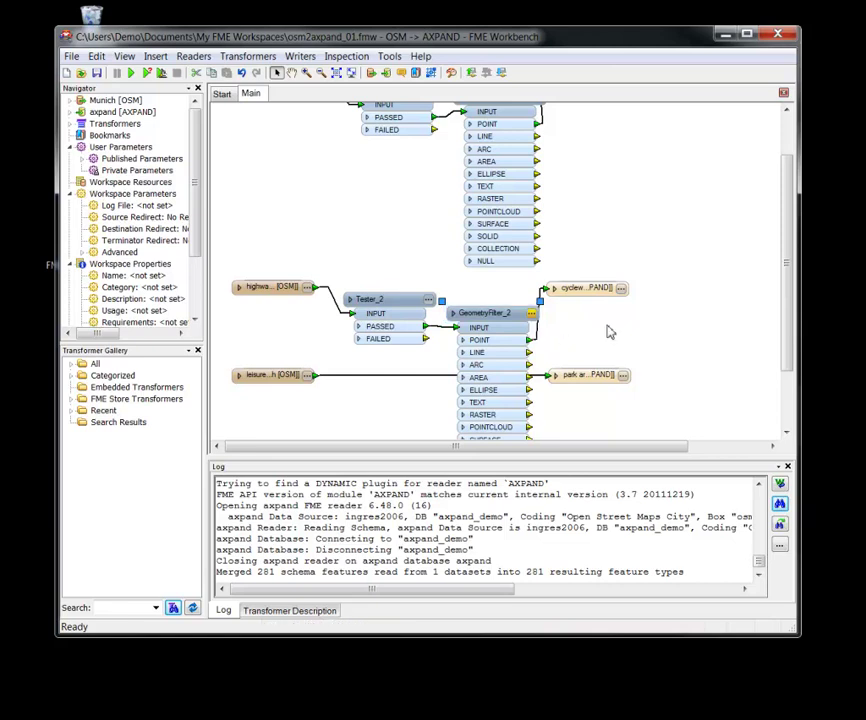
Link GeometryFilter_2's LINE output to the cycleway writer and move the leisure/park row lower
{"action": "left_click", "coordinate": [537, 341]}
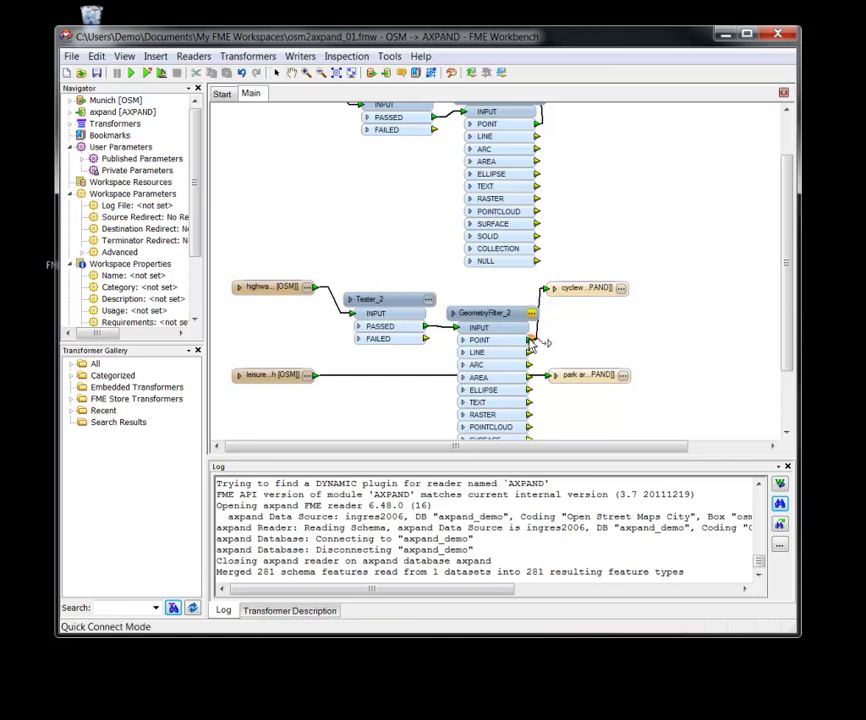
{"action": "left_click", "coordinate": [550, 289]}
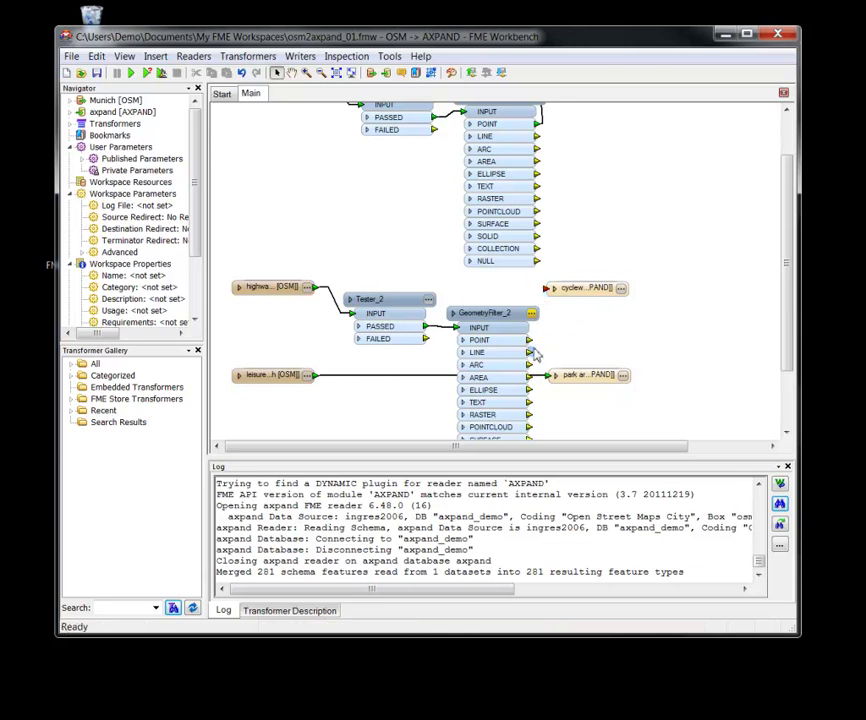
{"action": "left_click", "coordinate": [548, 305]}
{"action": "left_click_drag", "start_coordinate": [793, 264], "coordinate": [795, 340]}
{"action": "left_click_drag", "start_coordinate": [584, 294], "coordinate": [596, 423]}
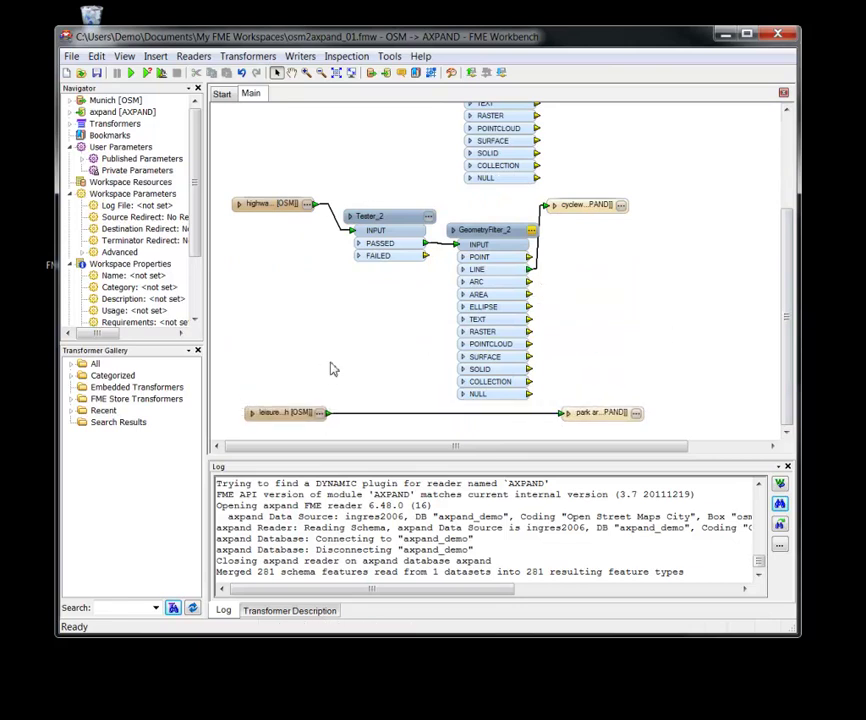
Insert Tester_3 on the connection between the leisure reader and the park writer
{"action": "left_click", "coordinate": [366, 415]}
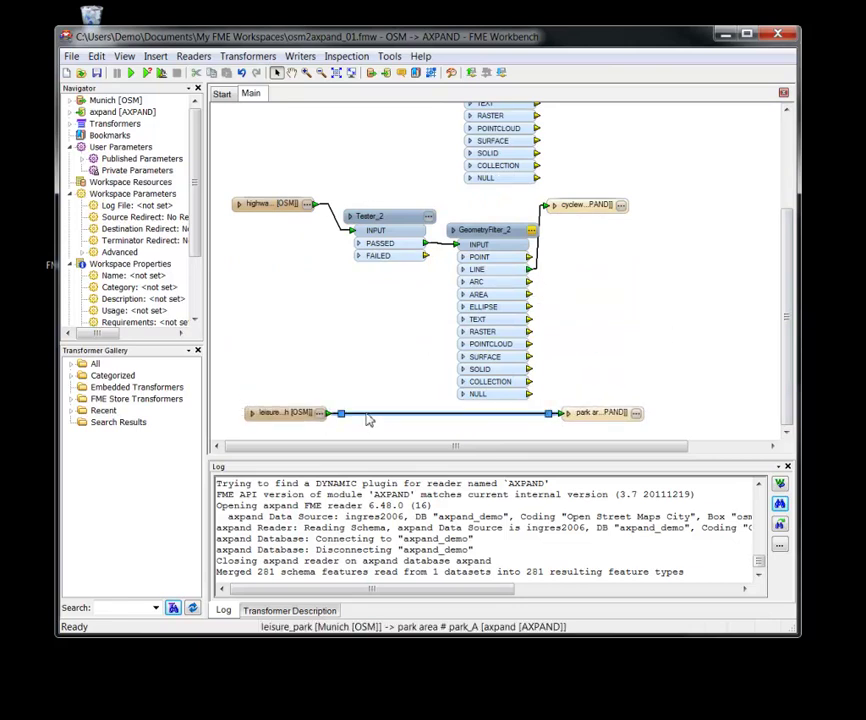
{"action": "key", "text": "ctrl+v"}
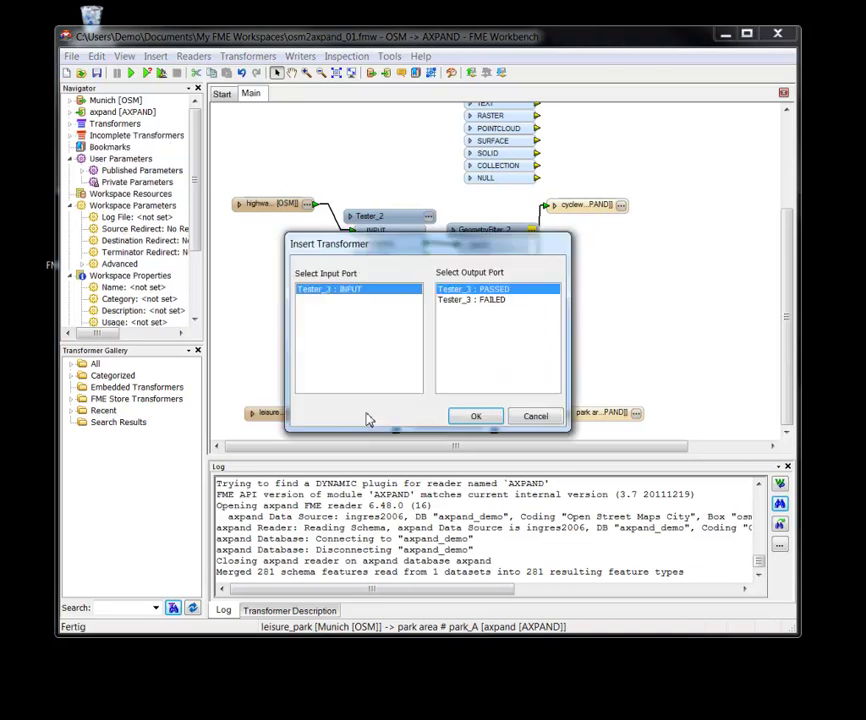
{"action": "left_click", "coordinate": [461, 418]}
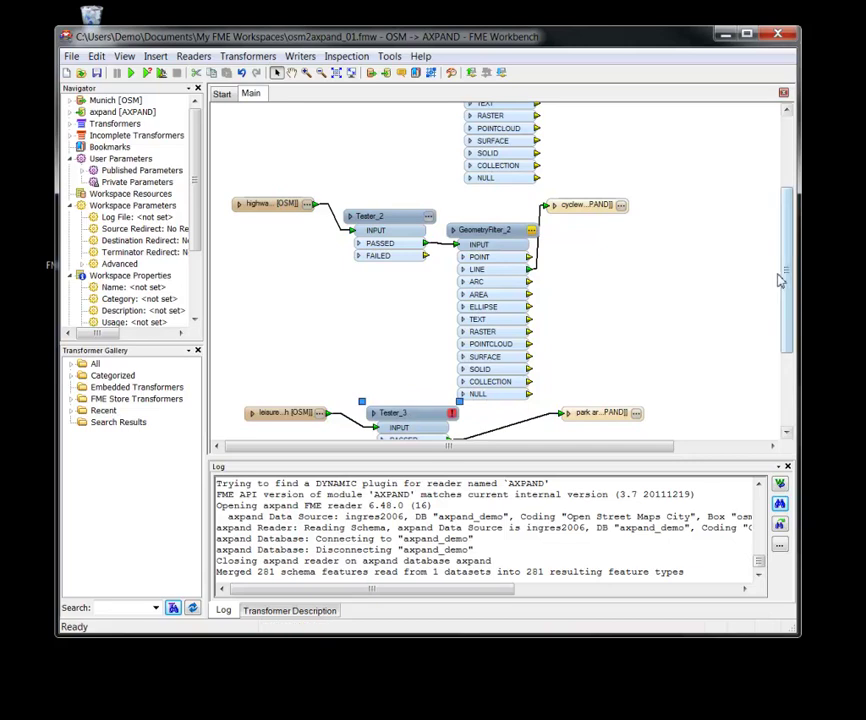
{"action": "left_click_drag", "start_coordinate": [785, 276], "coordinate": [787, 290]}
{"action": "scroll", "coordinate": [487, 310], "scroll_direction": "down", "scroll_amount": 3}
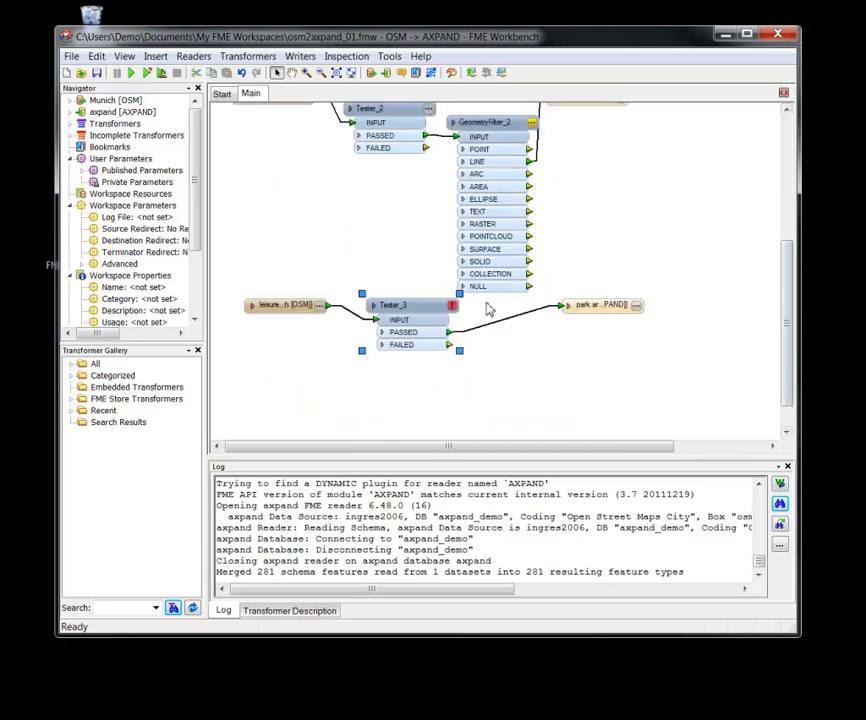
Set Tester_3's test to leisure = park
{"action": "left_click", "coordinate": [452, 305]}
{"action": "left_click", "coordinate": [303, 345]}
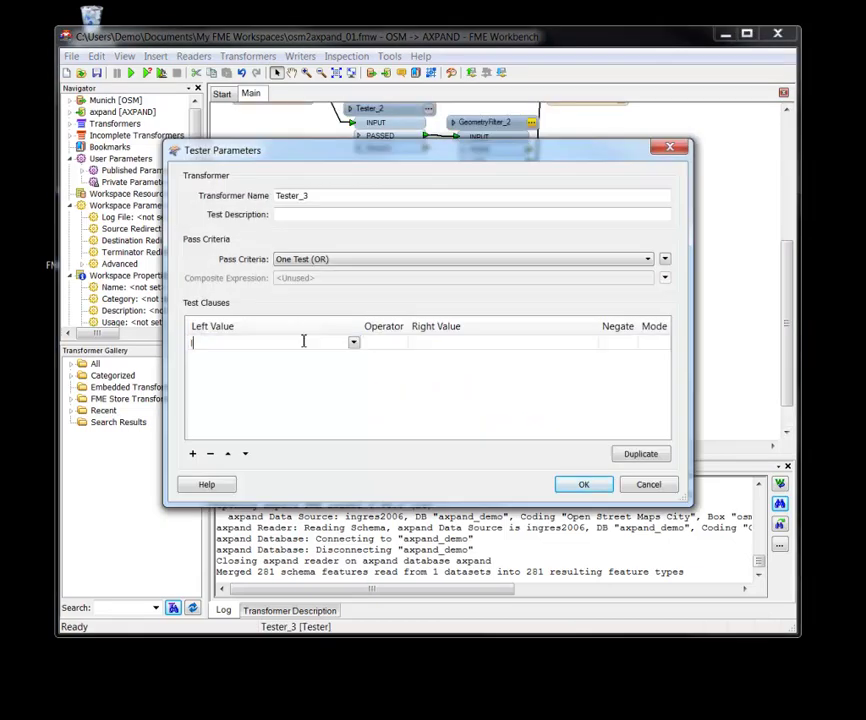
{"action": "type", "text": "leisure"}
{"action": "key", "text": "Return"}
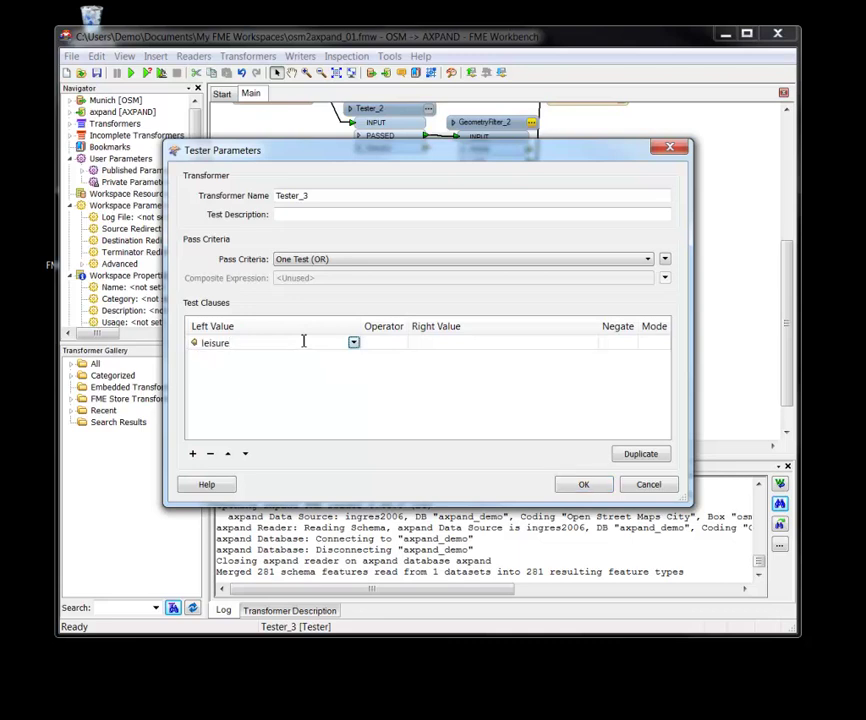
{"action": "left_click", "coordinate": [390, 342]}
{"action": "left_click", "coordinate": [455, 344]}
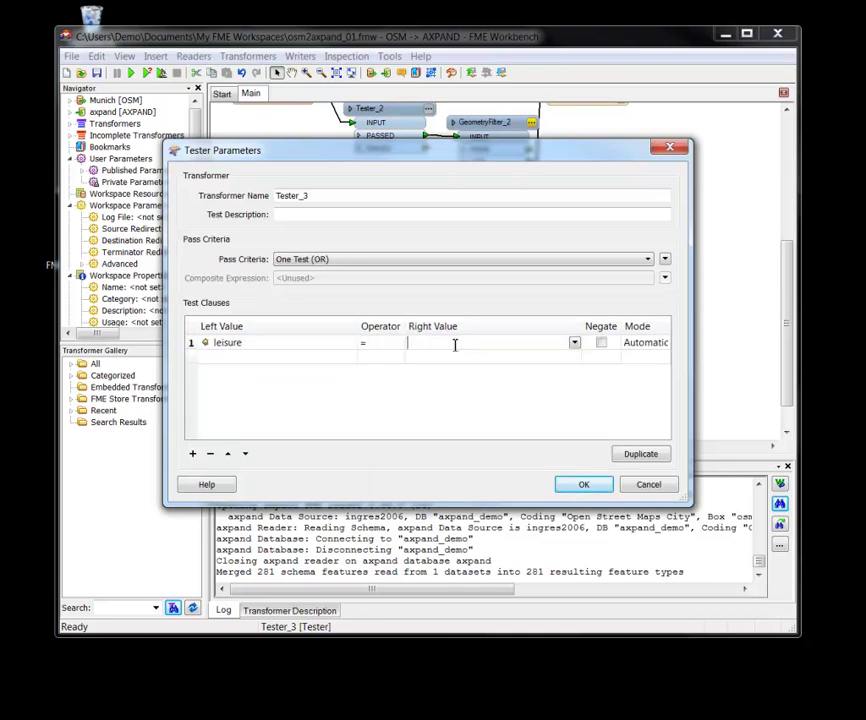
{"action": "type", "text": "park"}
{"action": "left_click", "coordinate": [580, 486]}
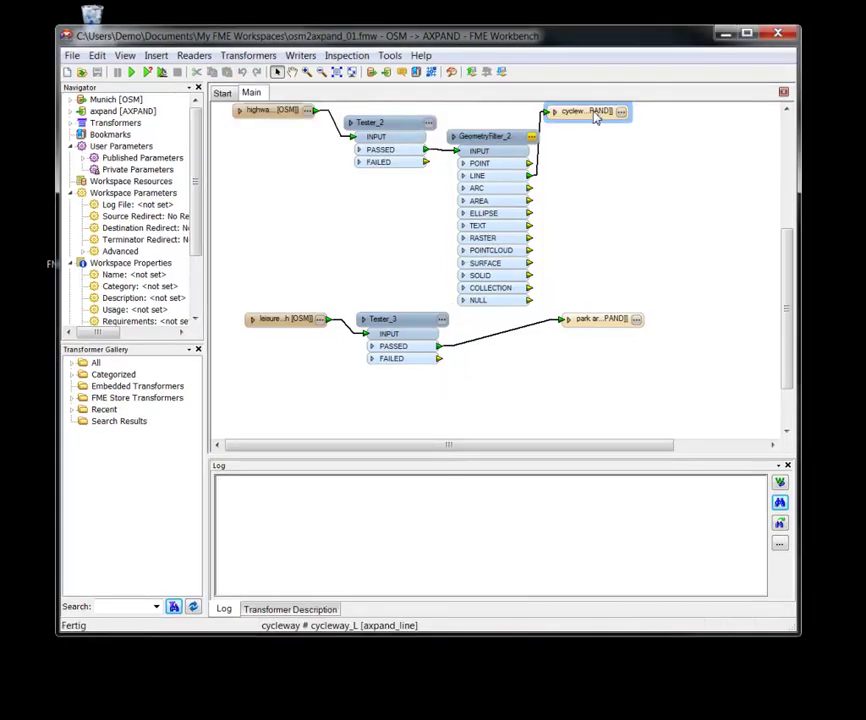
Shift the cycleway and bicycle writers right and run the workspace, writing 8 bicycle parking, 14 cycleway, 5 park features
{"action": "left_click_drag", "start_coordinate": [595, 117], "coordinate": [647, 137]}
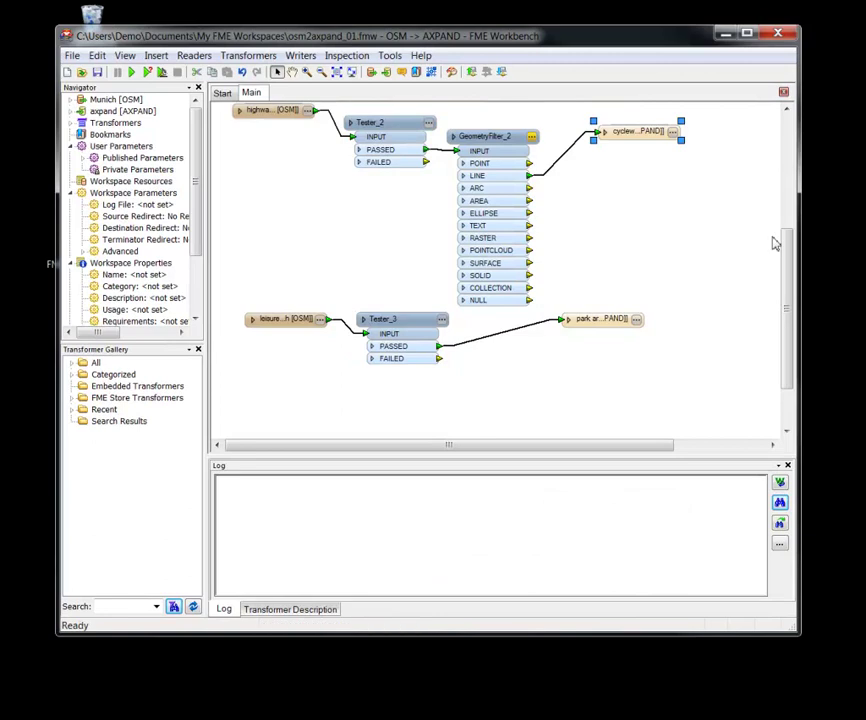
{"action": "left_click_drag", "start_coordinate": [786, 243], "coordinate": [793, 121]}
{"action": "left_click_drag", "start_coordinate": [575, 133], "coordinate": [615, 141]}
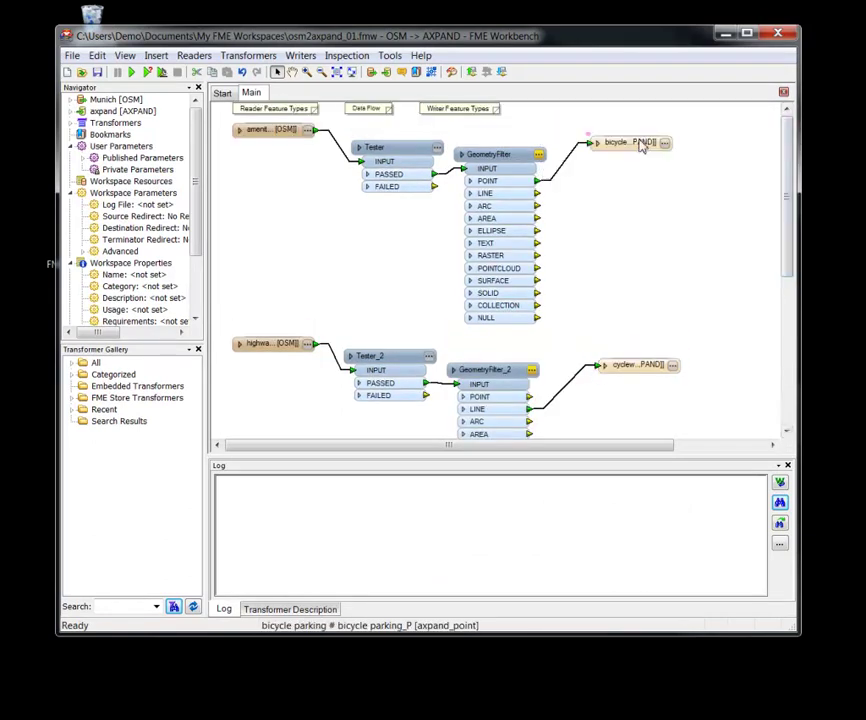
{"action": "left_click", "coordinate": [133, 74]}
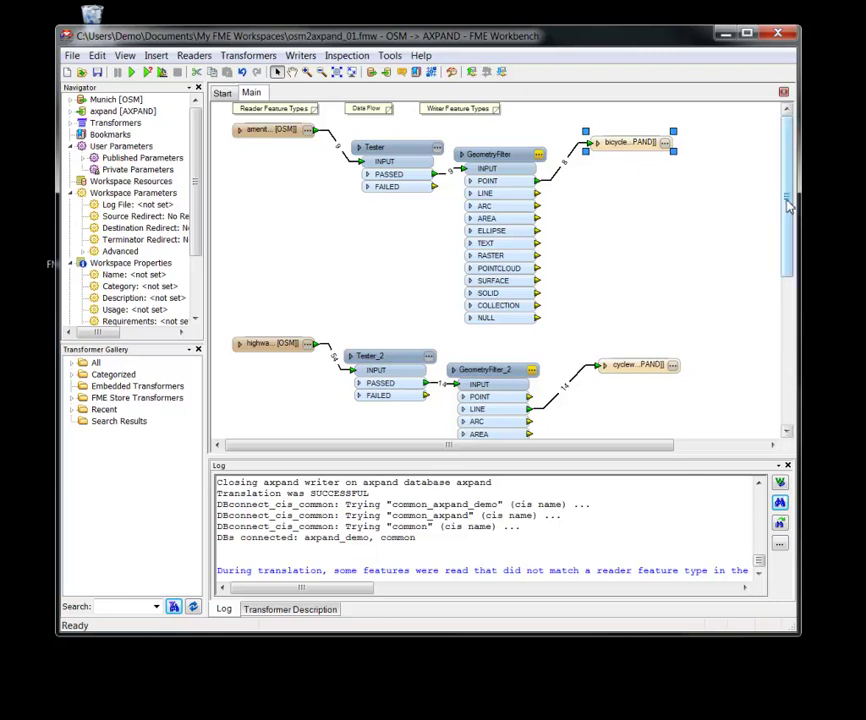
{"action": "mouse_move", "coordinate": [789, 204]}
{"action": "left_mouse_down"}
{"action": "mouse_move", "coordinate": [787, 348]}
{"action": "mouse_move", "coordinate": [797, 204]}
{"action": "left_mouse_up"}
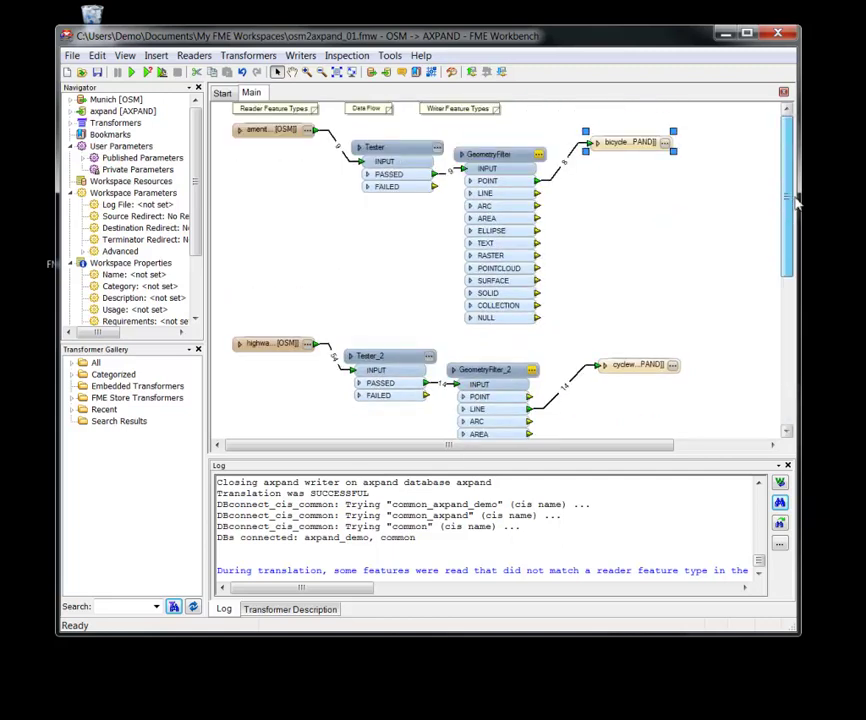
Launch axpand 6.47 and open the osm Munich map image via Datei > Öffnen
{"action": "left_click", "coordinate": [725, 35]}
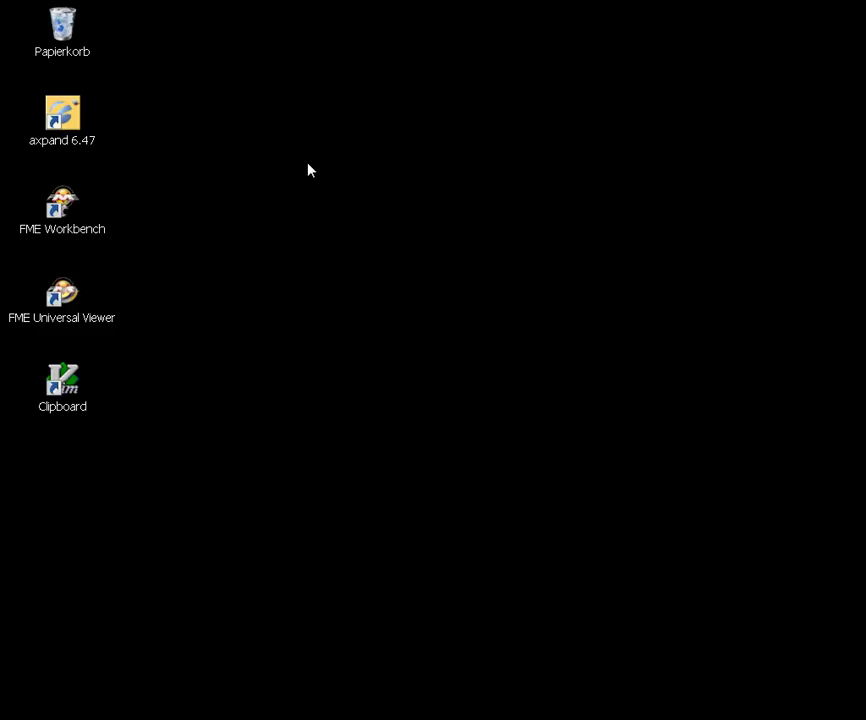
{"action": "left_click", "coordinate": [61, 122]}
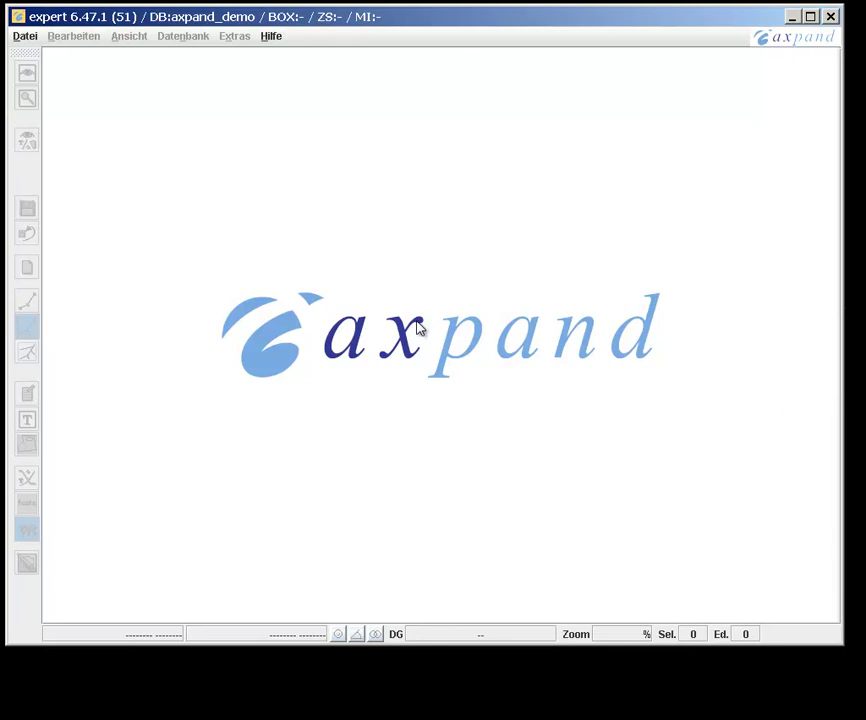
{"action": "left_click", "coordinate": [27, 37]}
{"action": "left_click", "coordinate": [55, 56]}
{"action": "double_click", "coordinate": [740, 350]}
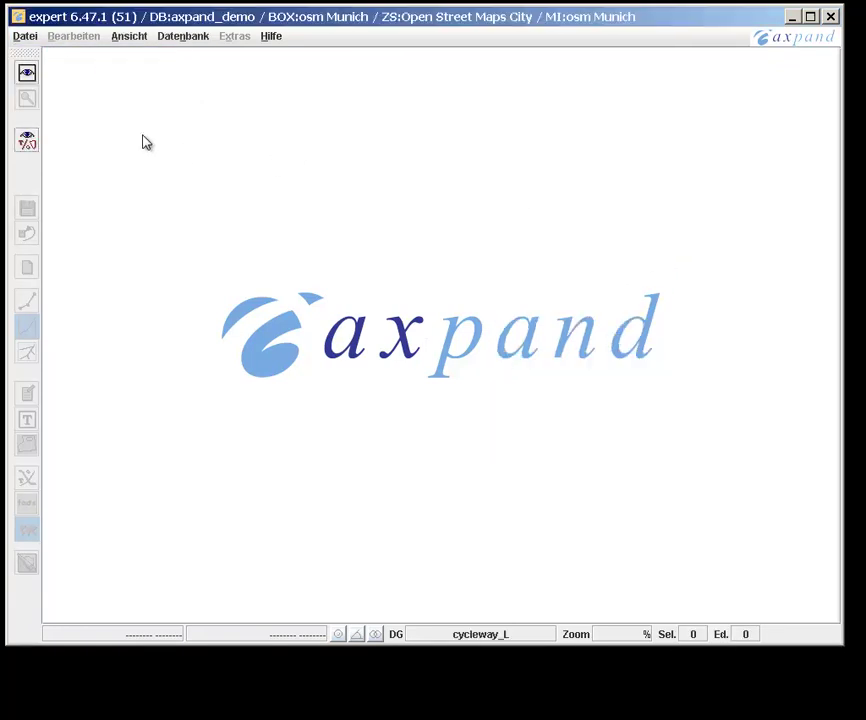
Display the osm Munich map and zoom in twice on the large park area
{"action": "left_click", "coordinate": [27, 73]}
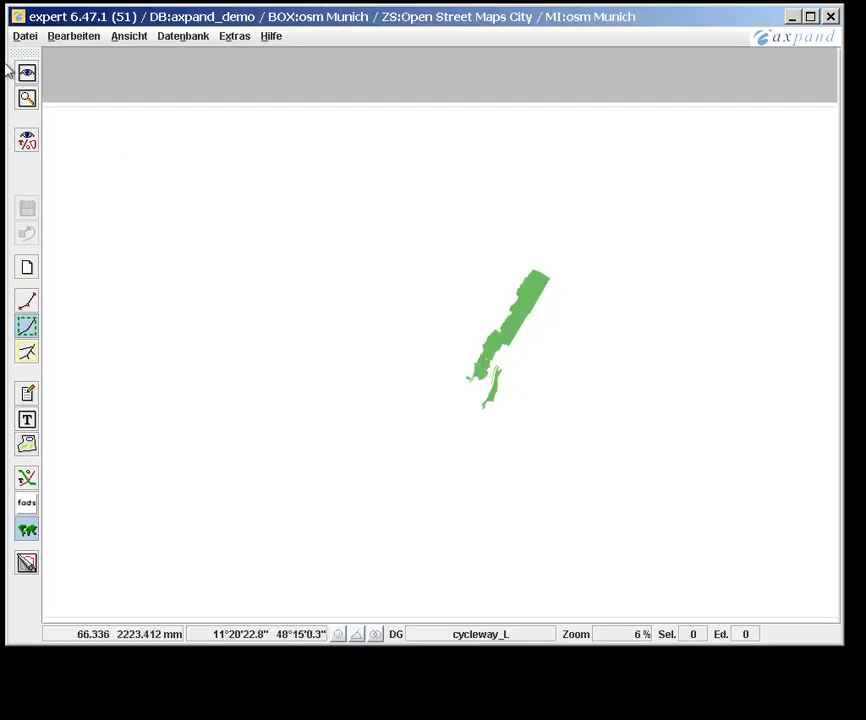
{"action": "left_click", "coordinate": [26, 97]}
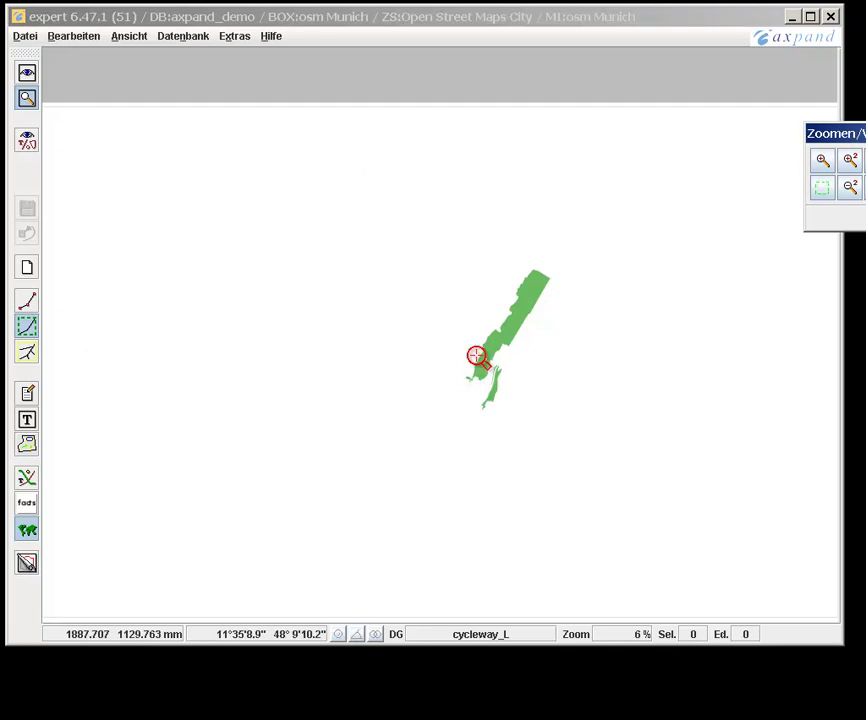
{"action": "left_click_drag", "start_coordinate": [475, 359], "coordinate": [499, 382]}
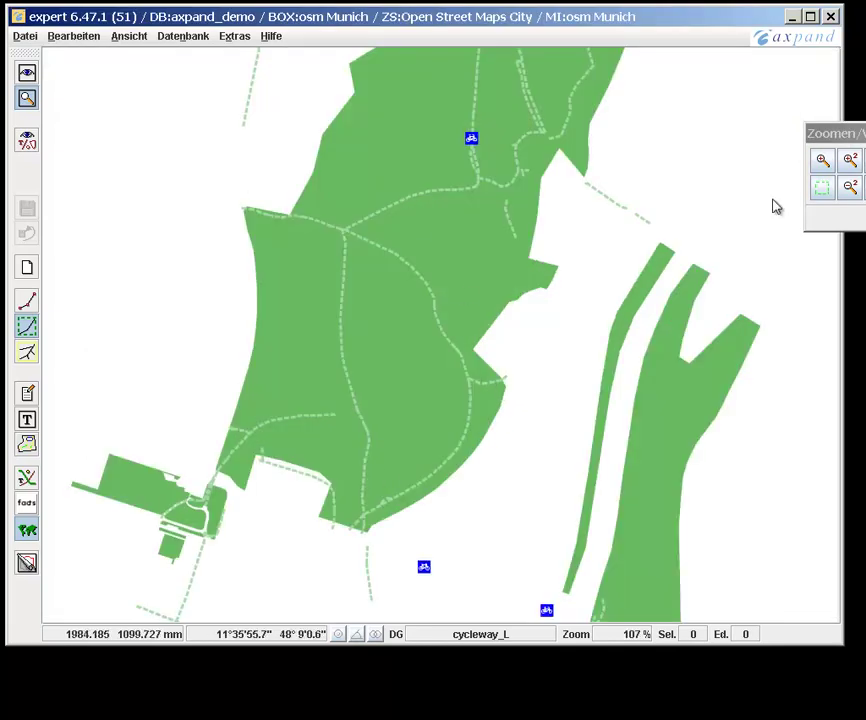
{"action": "left_click", "coordinate": [828, 161]}
{"action": "left_click_drag", "start_coordinate": [197, 162], "coordinate": [528, 572]}
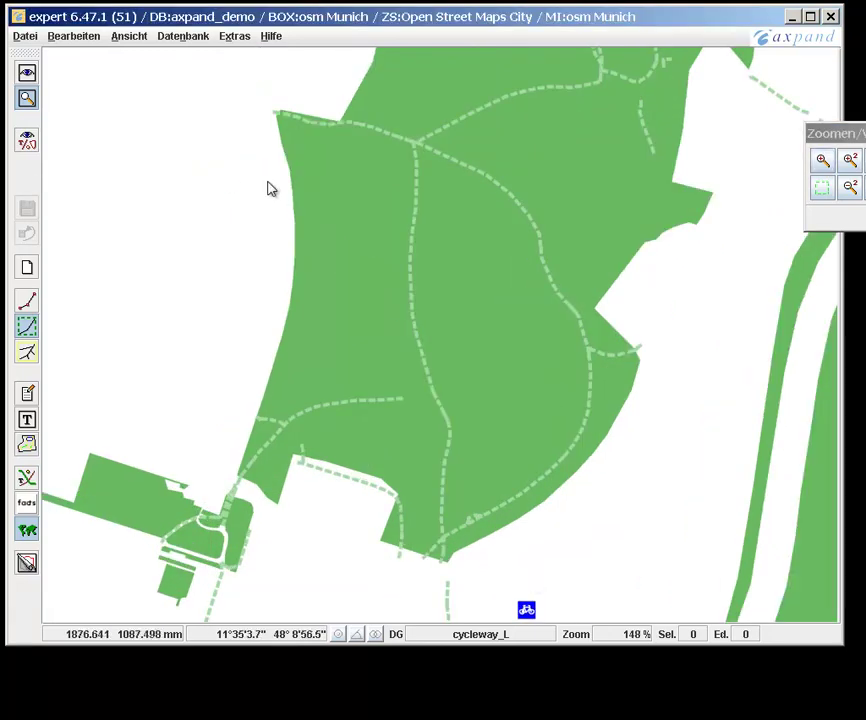
{"action": "left_click", "coordinate": [27, 300]}
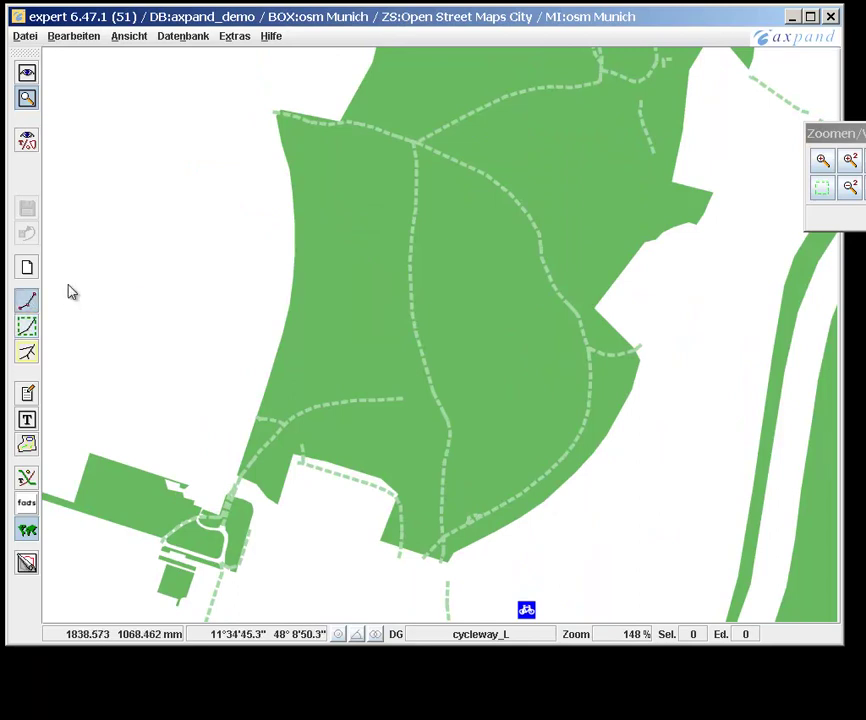
{"action": "left_click", "coordinate": [294, 214]}
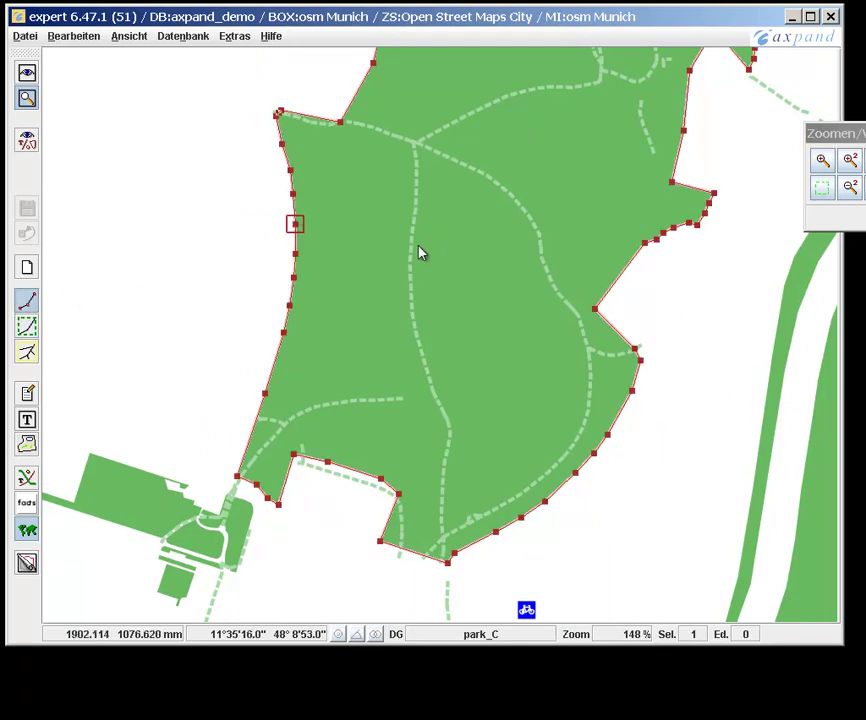
{"action": "left_click", "coordinate": [410, 272]}
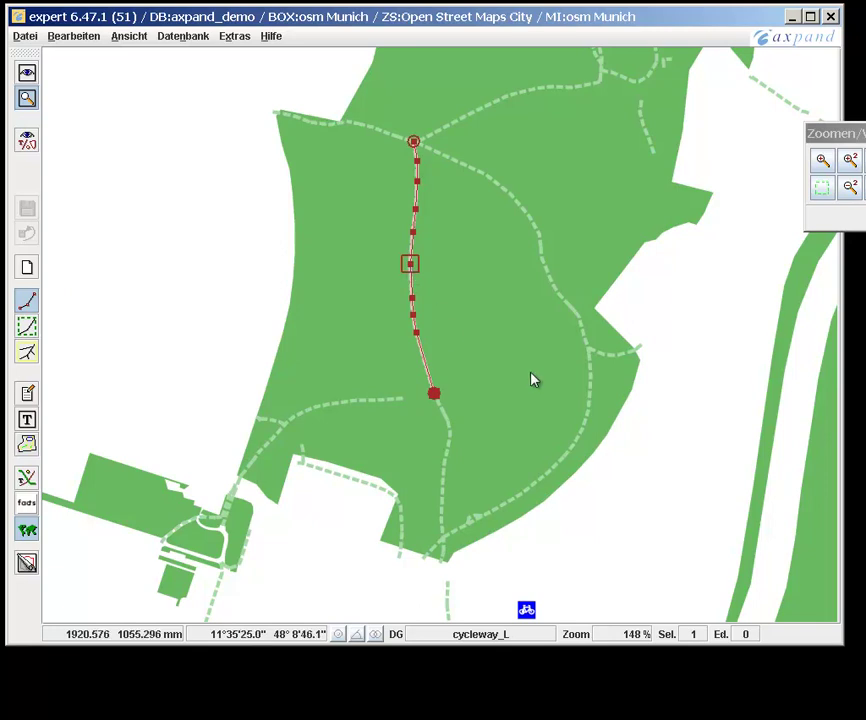
{"action": "left_click", "coordinate": [531, 611]}
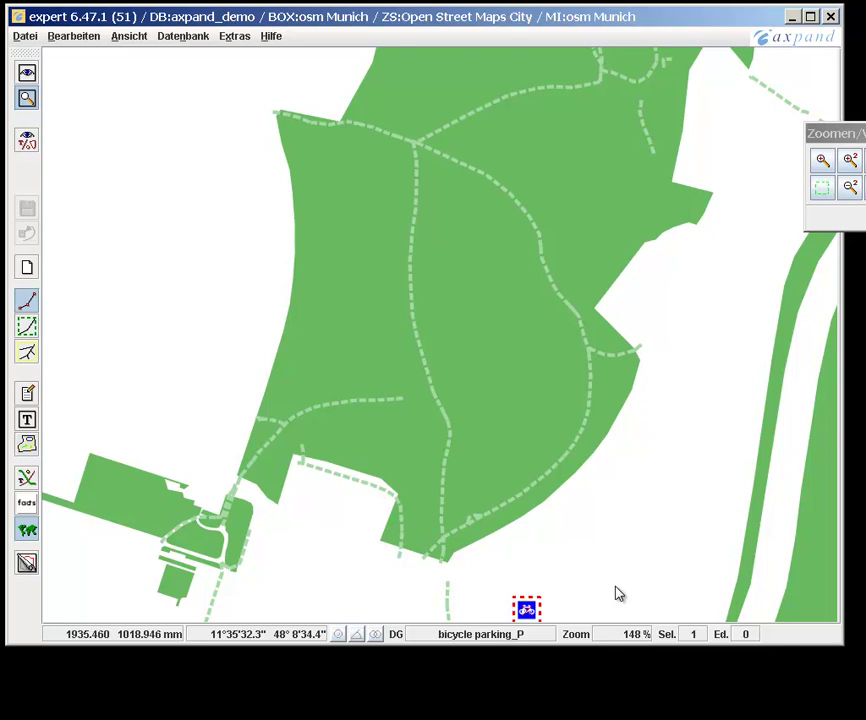
Move the bicycle parking symbol up-right and nudge a nearby cycleway vertex slightly left
{"action": "left_click", "coordinate": [309, 280]}
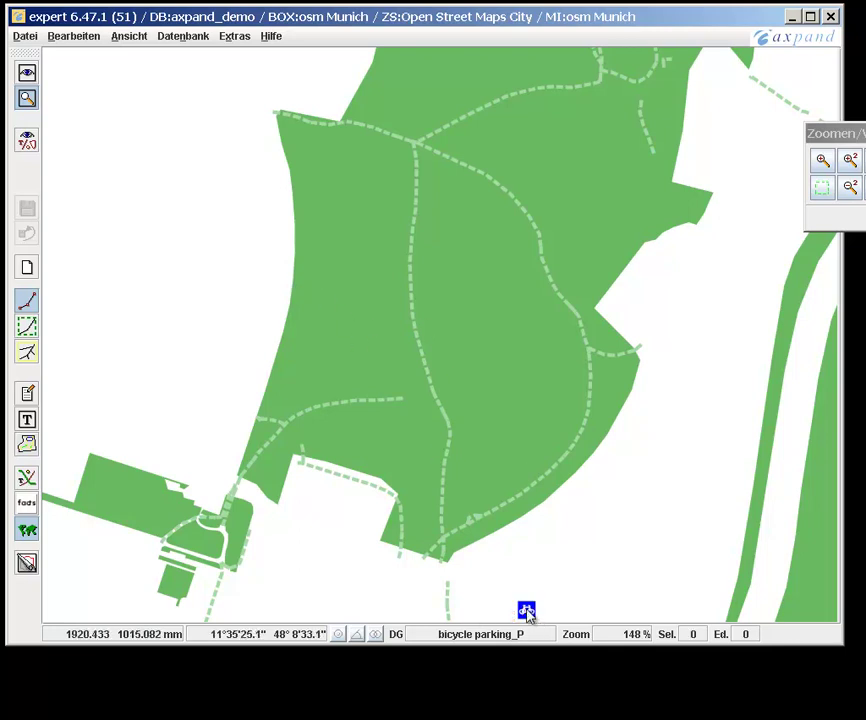
{"action": "left_click_drag", "start_coordinate": [526, 610], "coordinate": [594, 550]}
{"action": "left_click", "coordinate": [588, 412]}
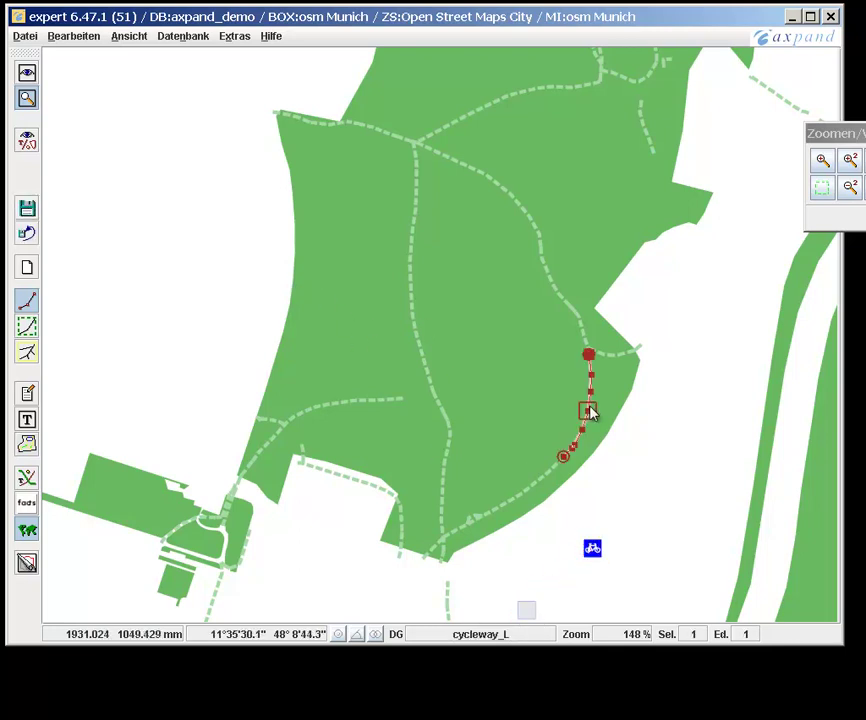
{"action": "left_click_drag", "start_coordinate": [587, 411], "coordinate": [581, 409]}
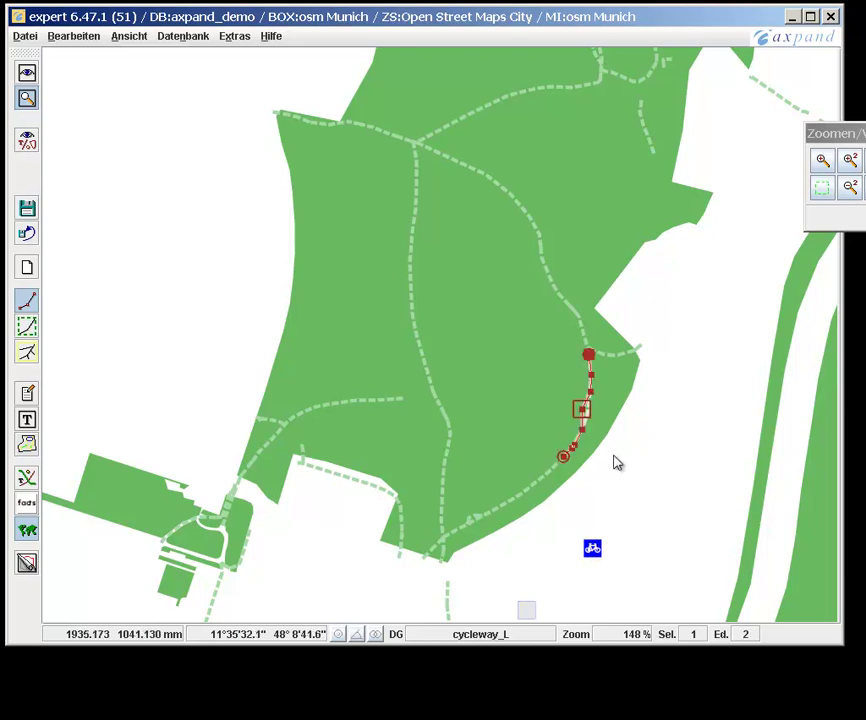